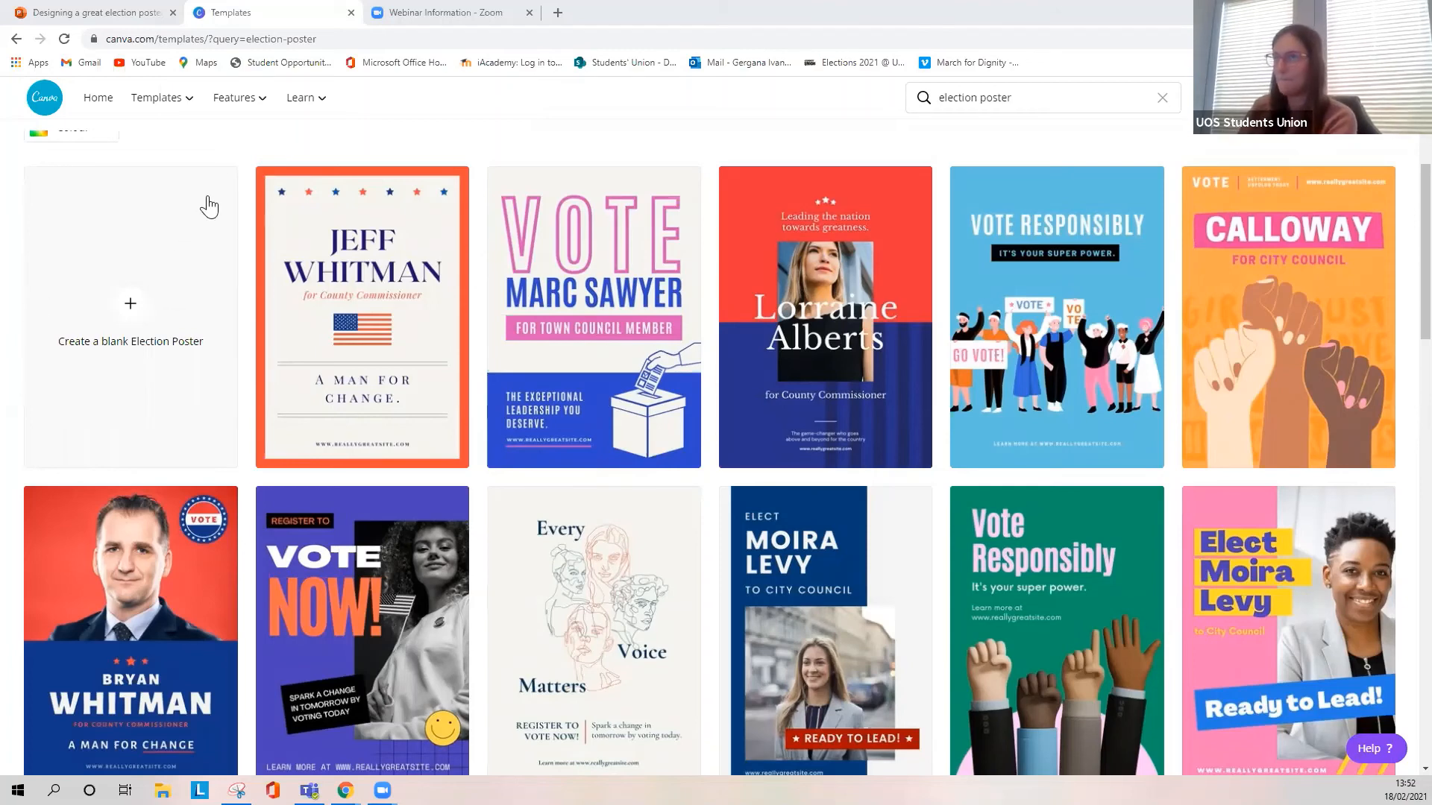
- Start a new design from the "Blue and Red Campaign Posters" election poster template
mouse_move(203, 105)
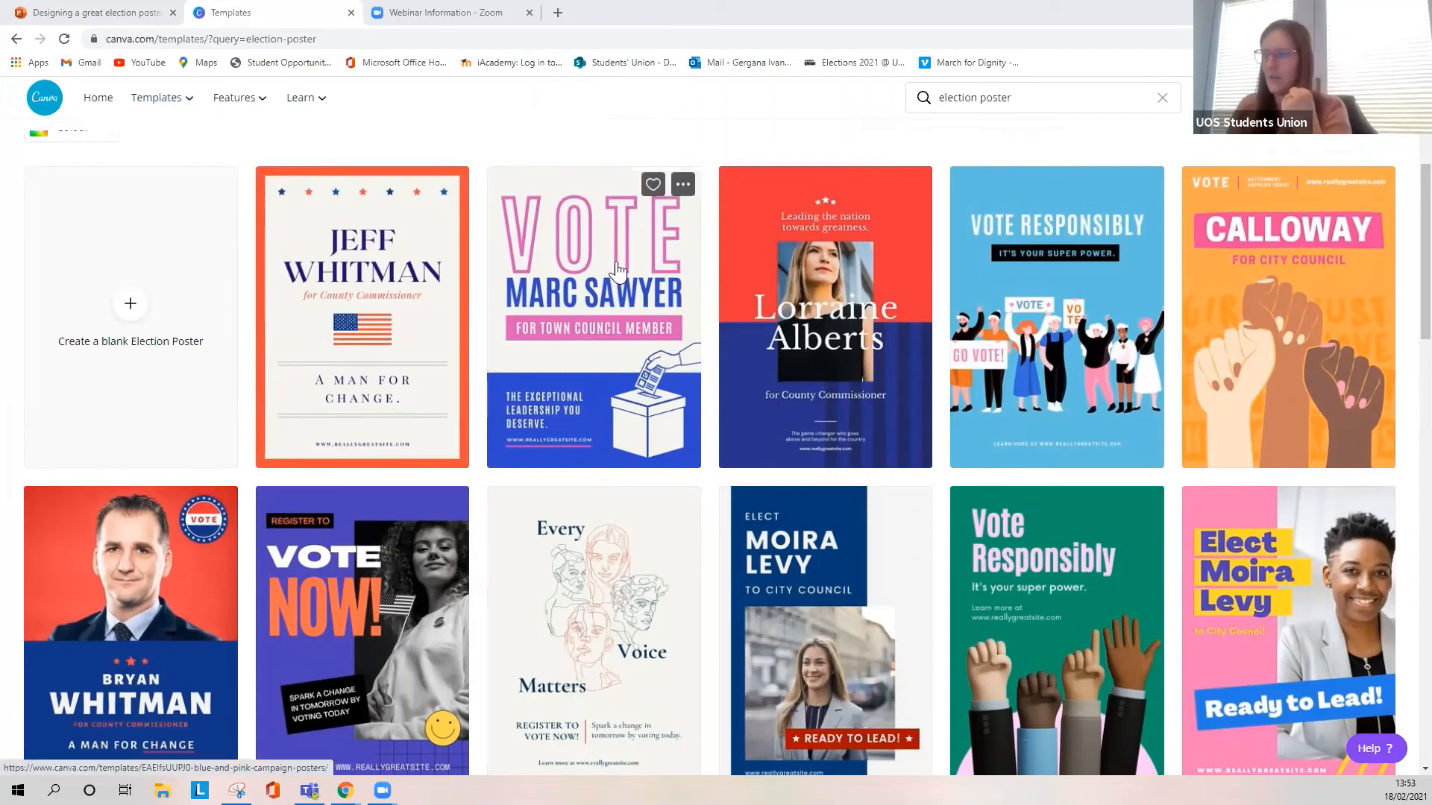
left_click(828, 530)
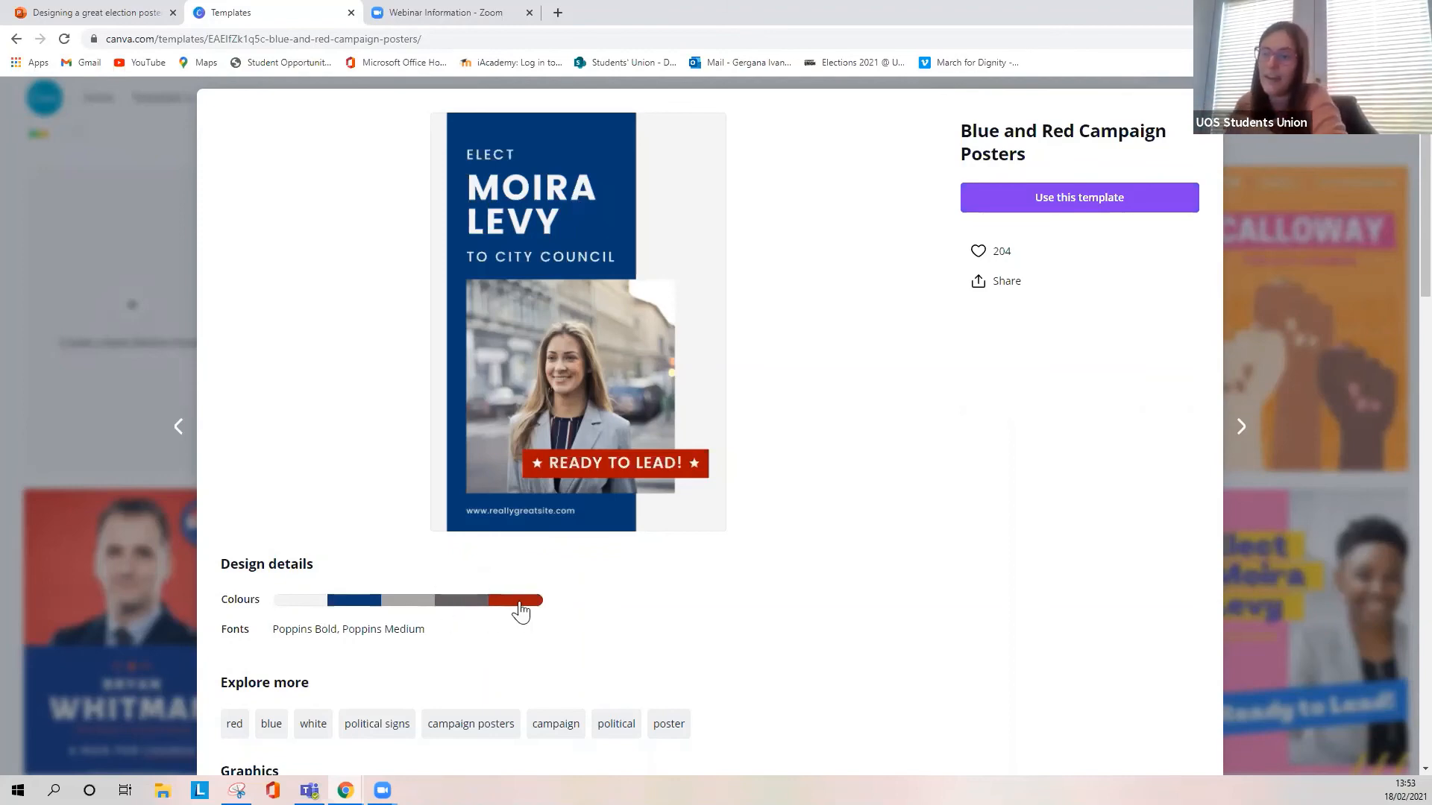
mouse_move(519, 613)
scroll(524, 639, "down", 3)
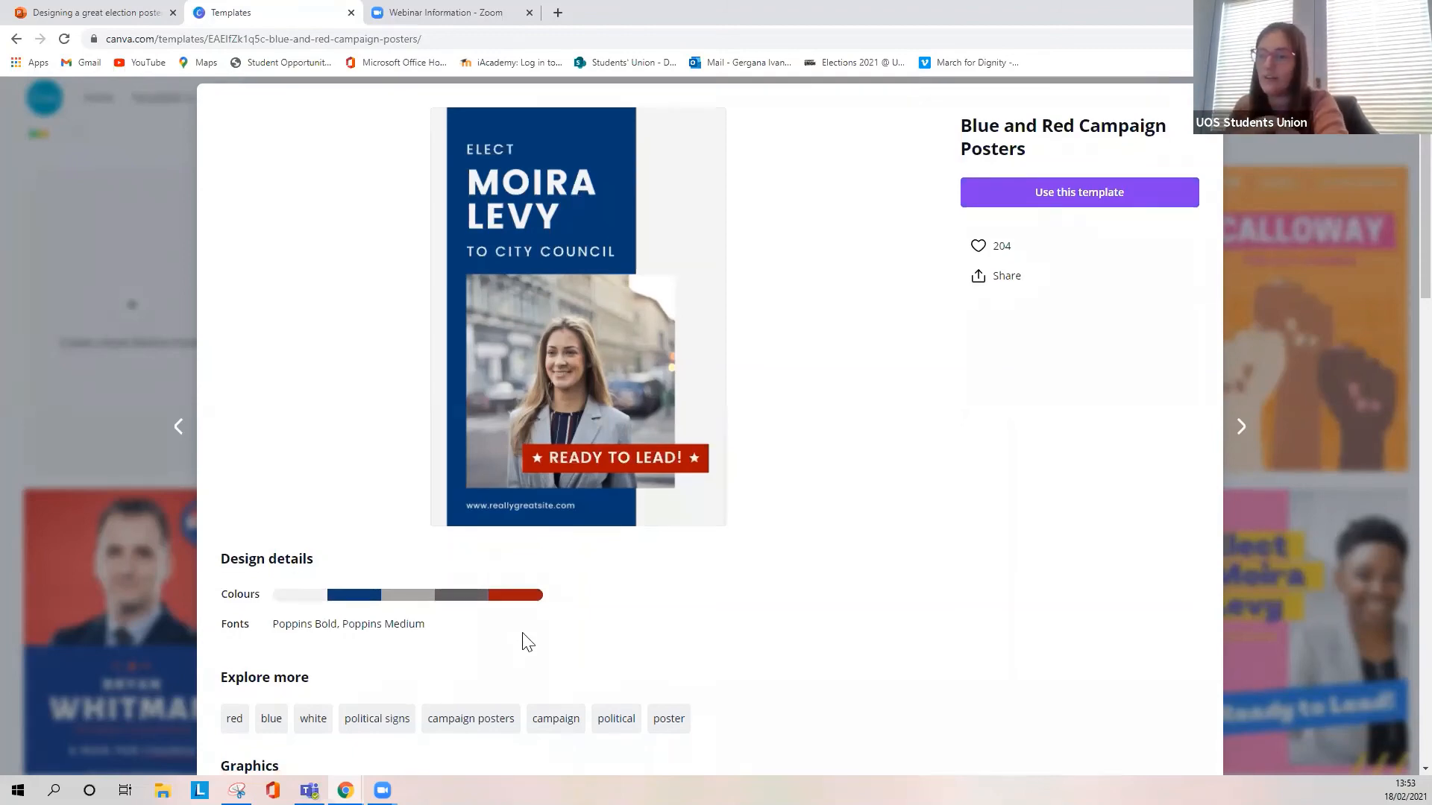
scroll(514, 629, "down", 4)
scroll(515, 630, "up", 7)
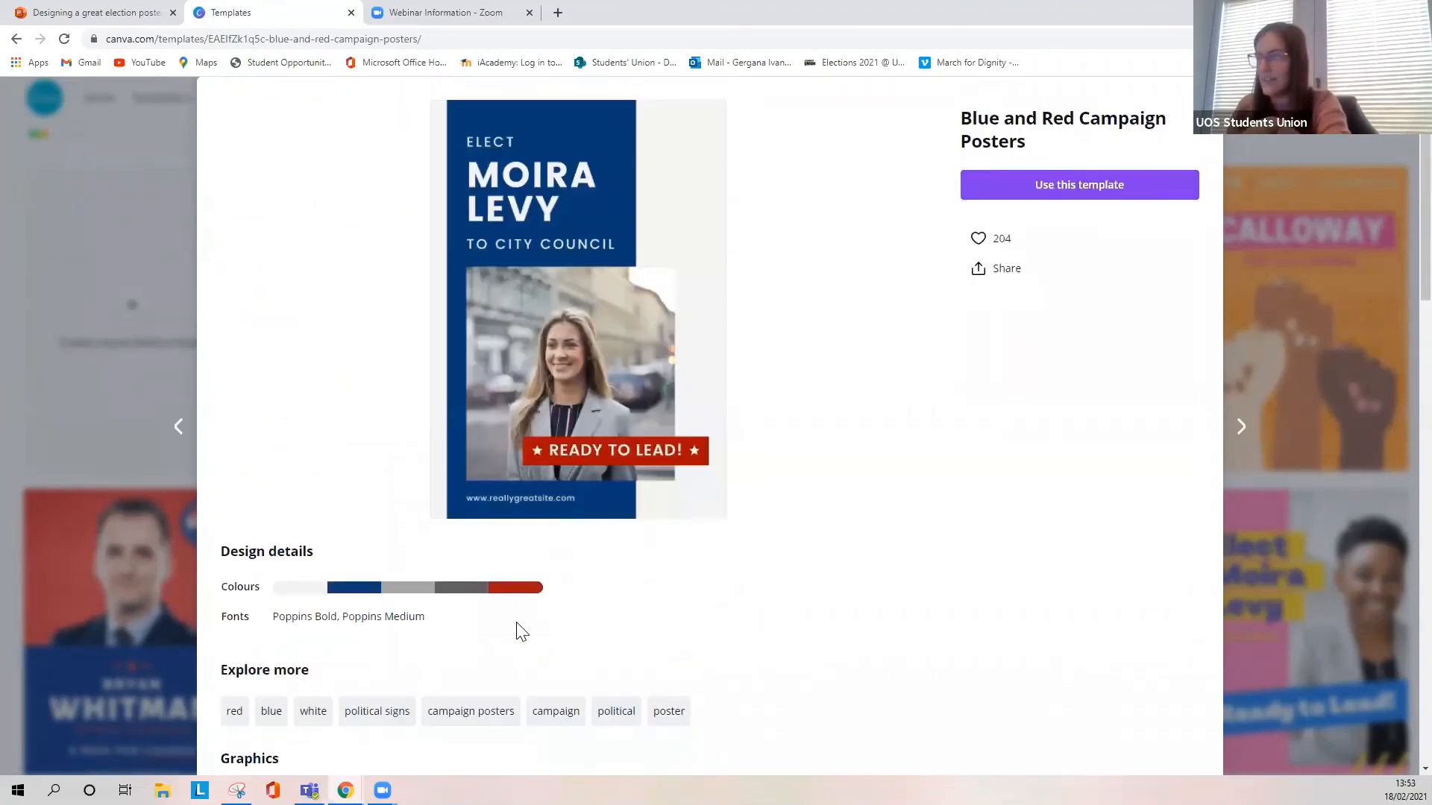
left_click(1067, 199)
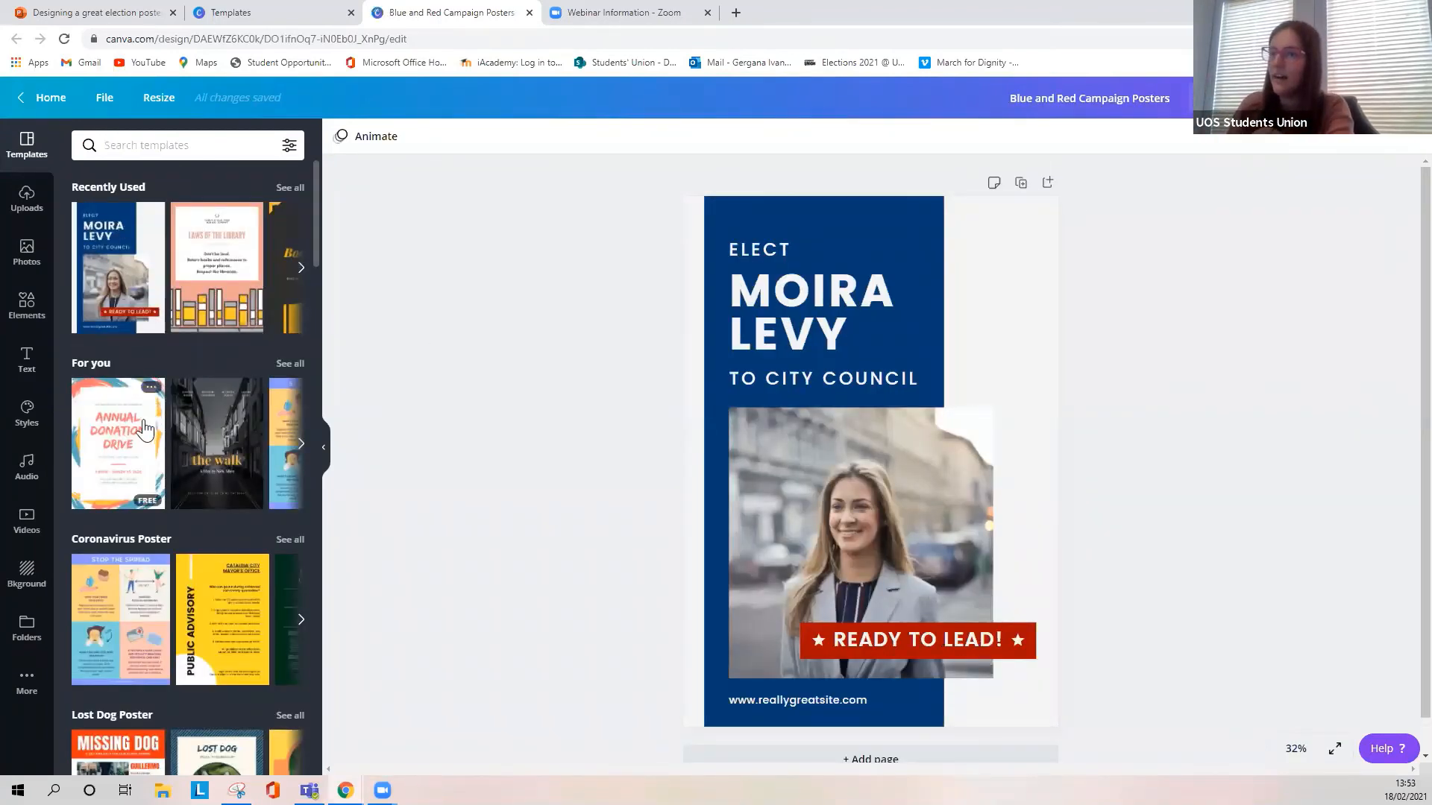
scroll(144, 434, "down", 7)
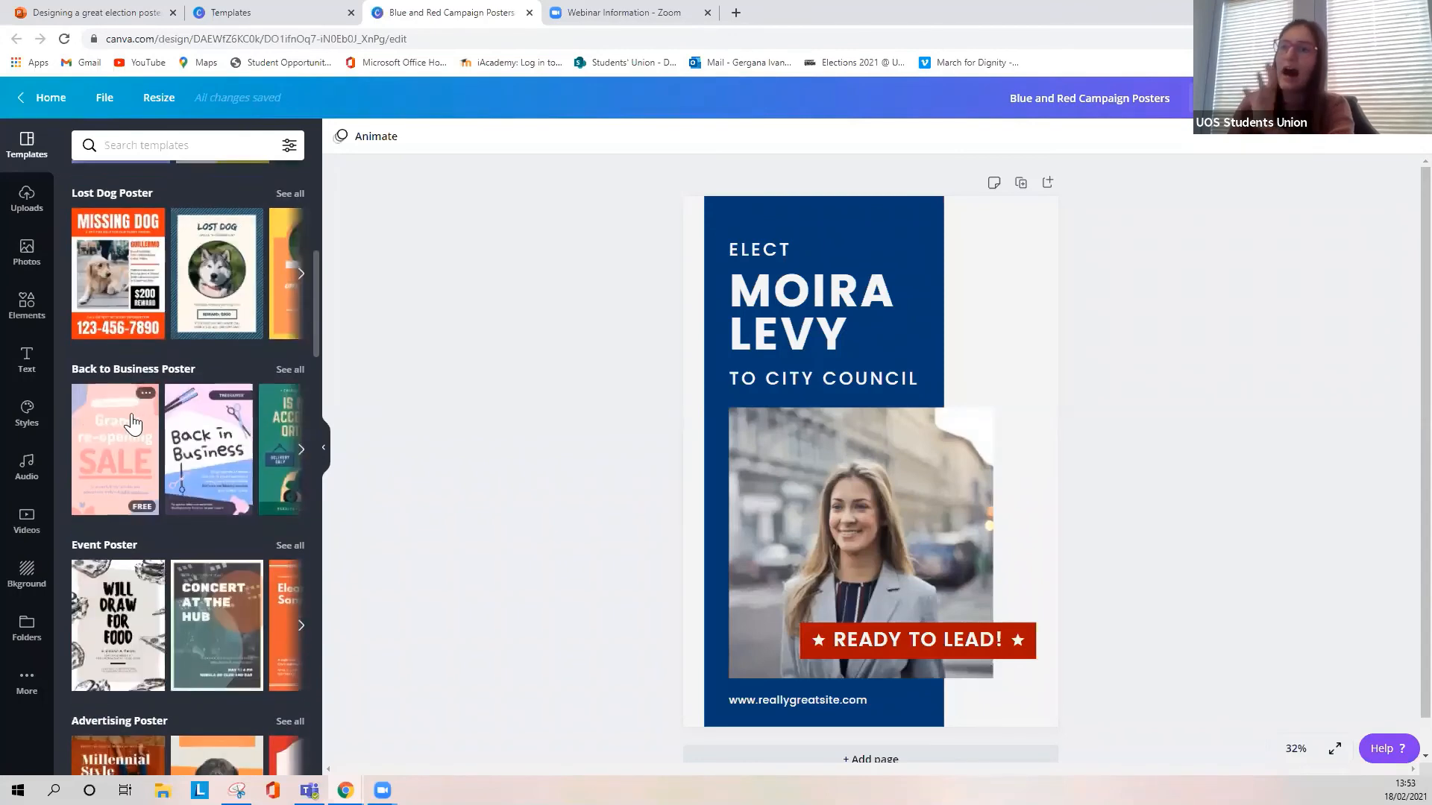
scroll(155, 450, "down", 6)
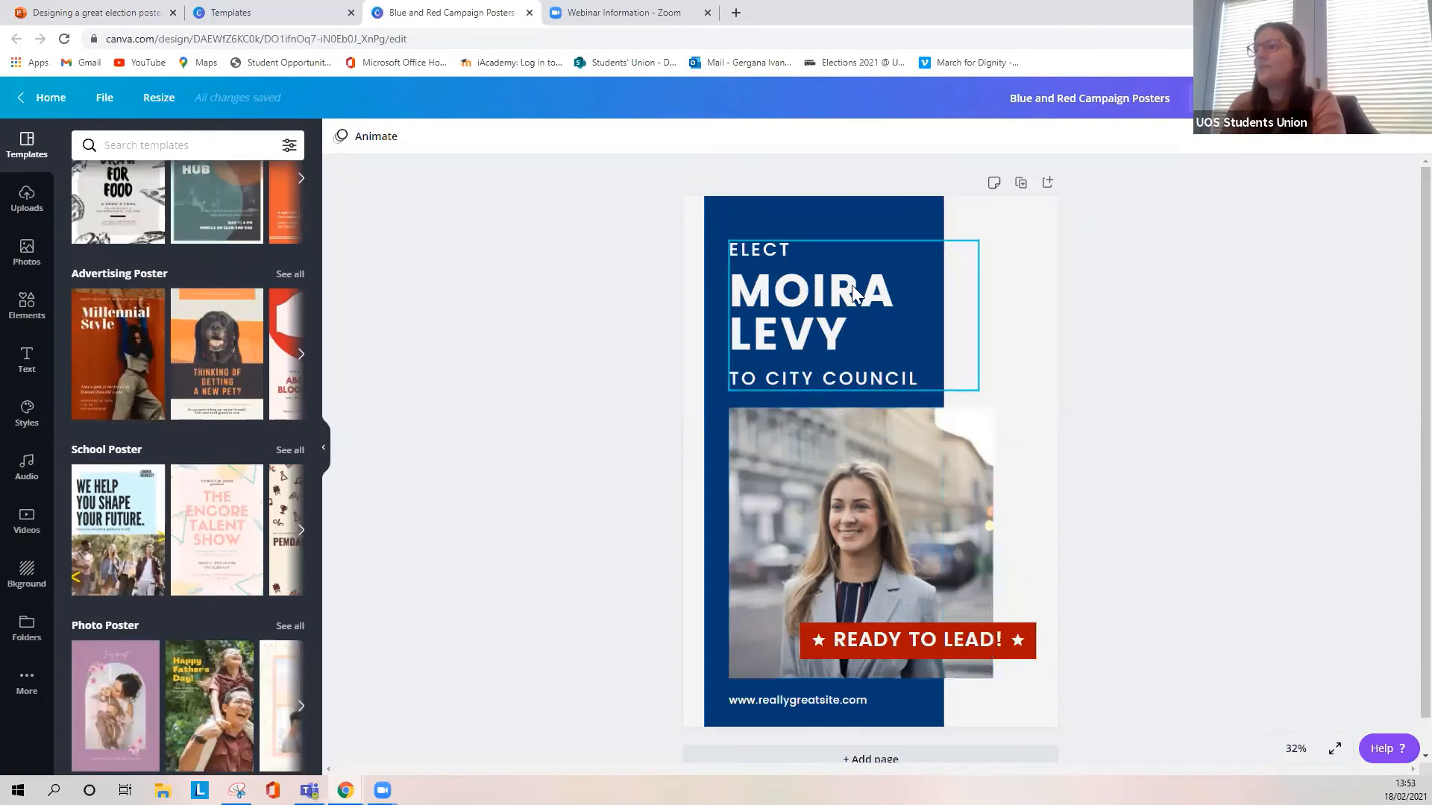
- Replace the candidate's name in the large heading with the new candidate's first name in capitals
left_click(817, 319)
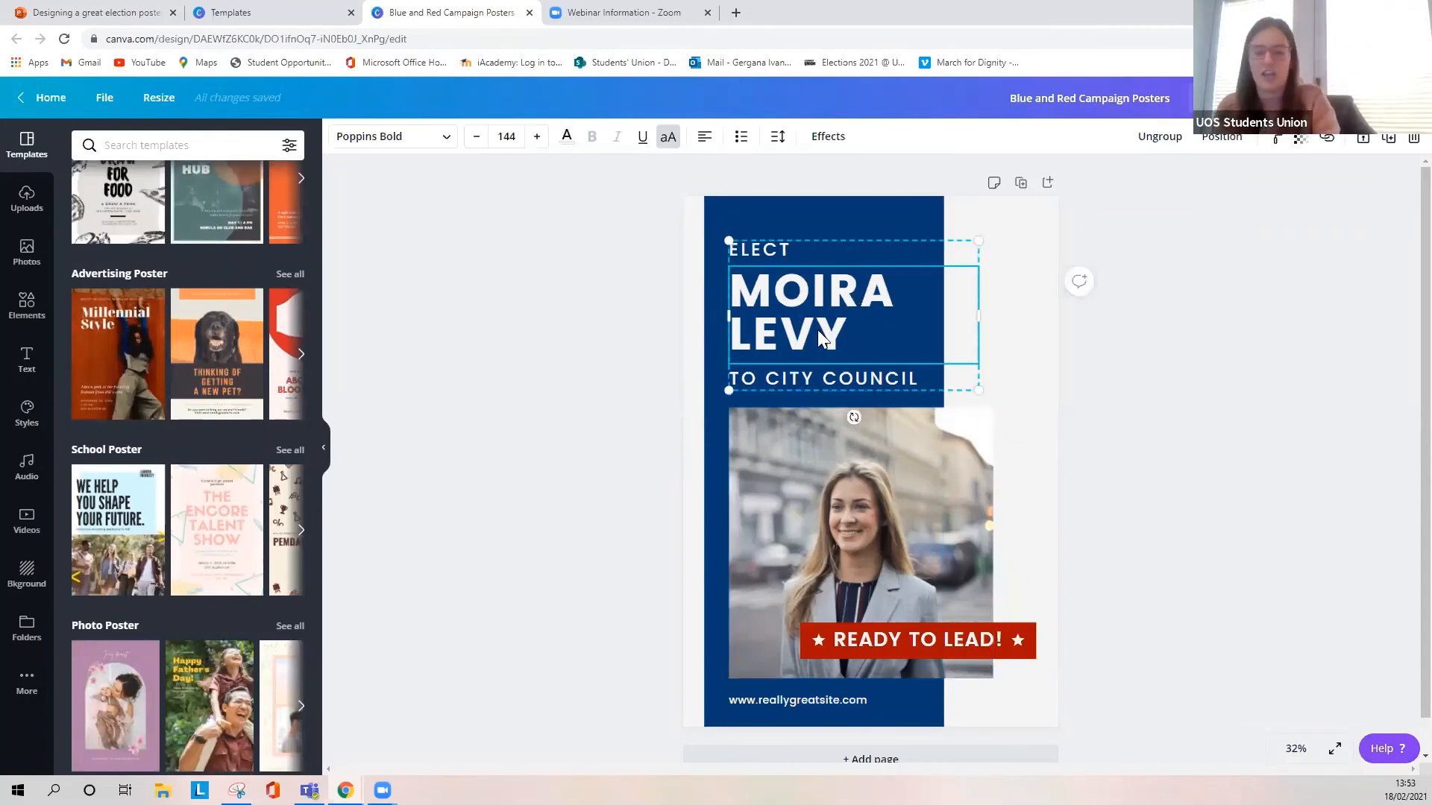
double_click(836, 337)
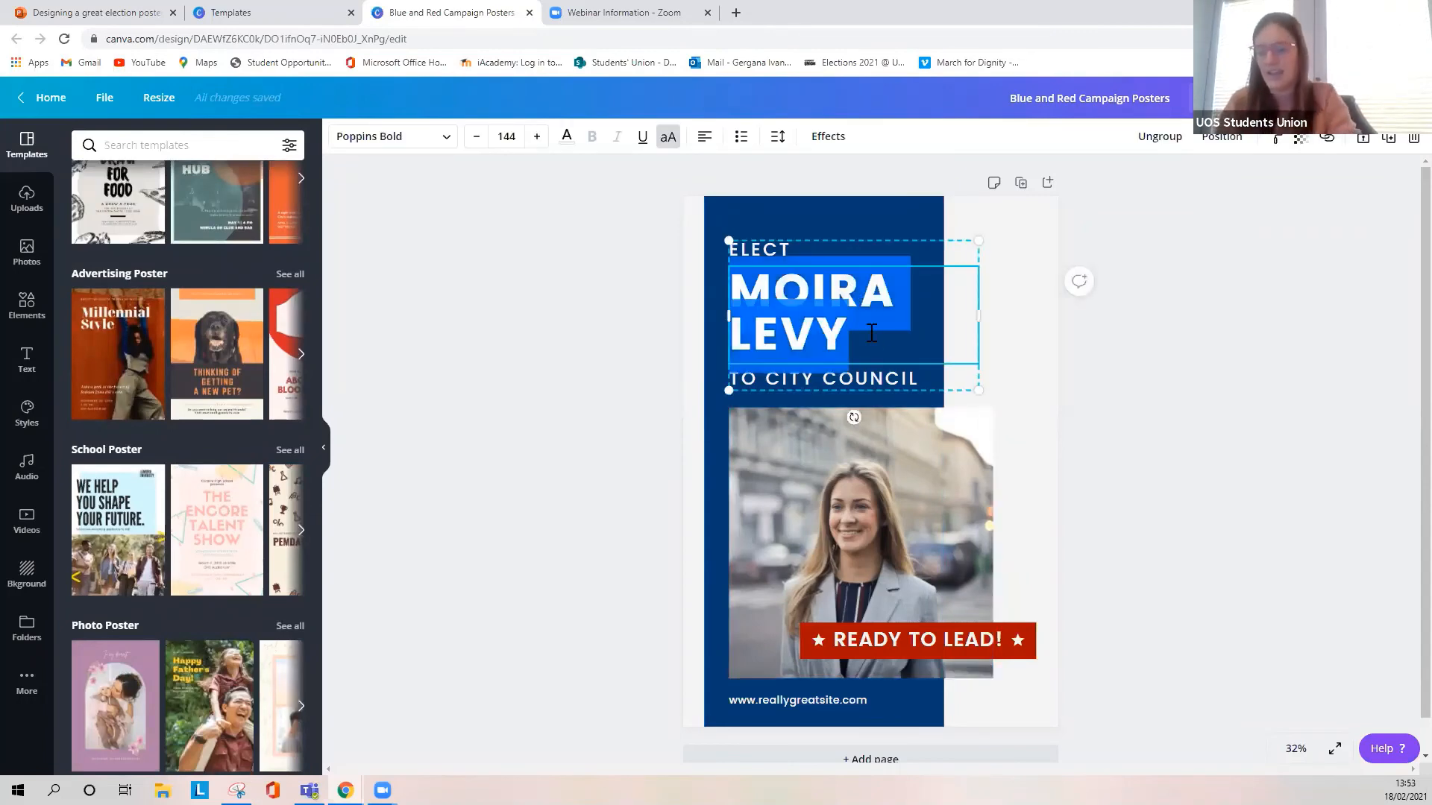
key("BackSpace")
type("GERGANA")
- Change the "TO CITY COUNCIL" line under the name to "FRESHERS OFFICER"
left_click(925, 335)
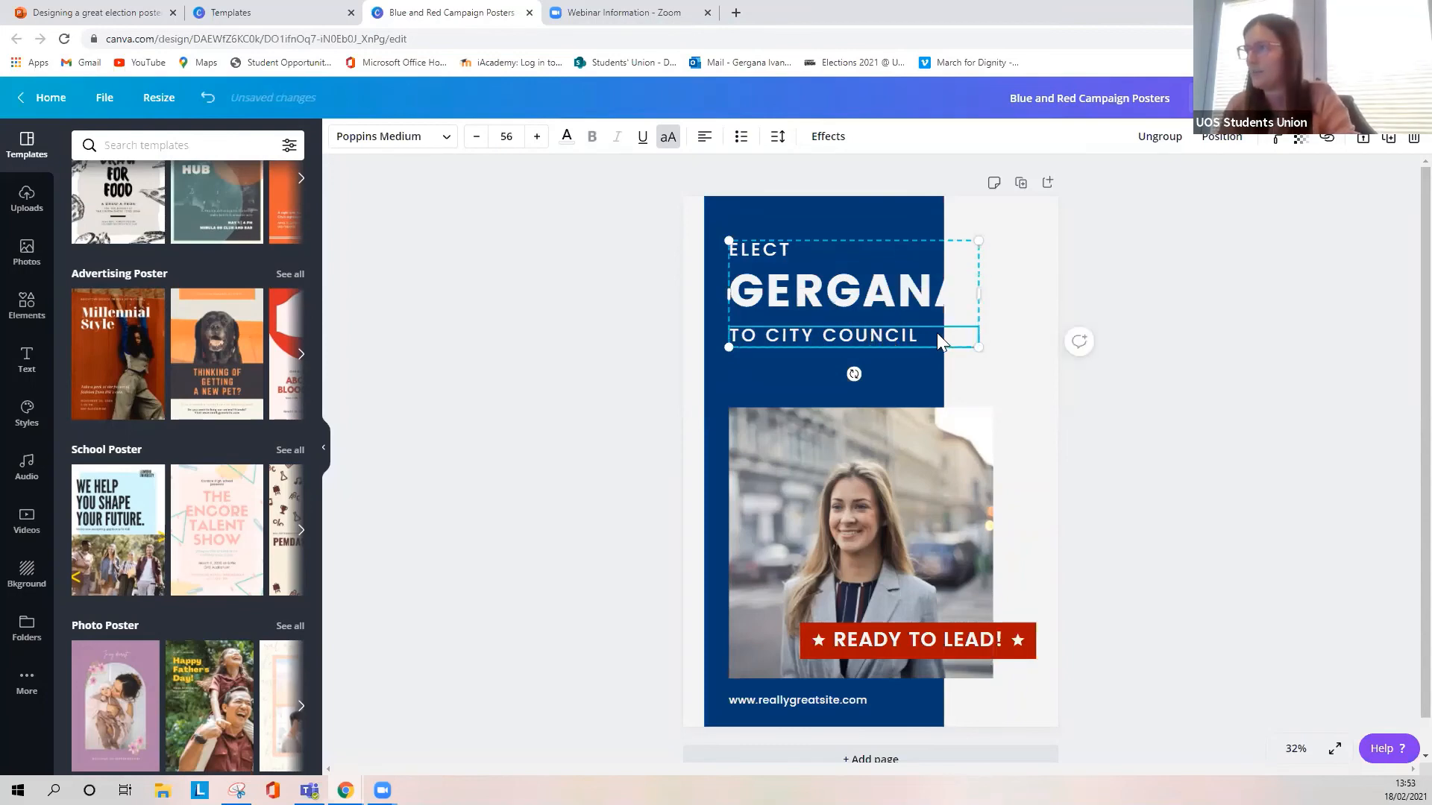
double_click(937, 334)
type("FRESH")
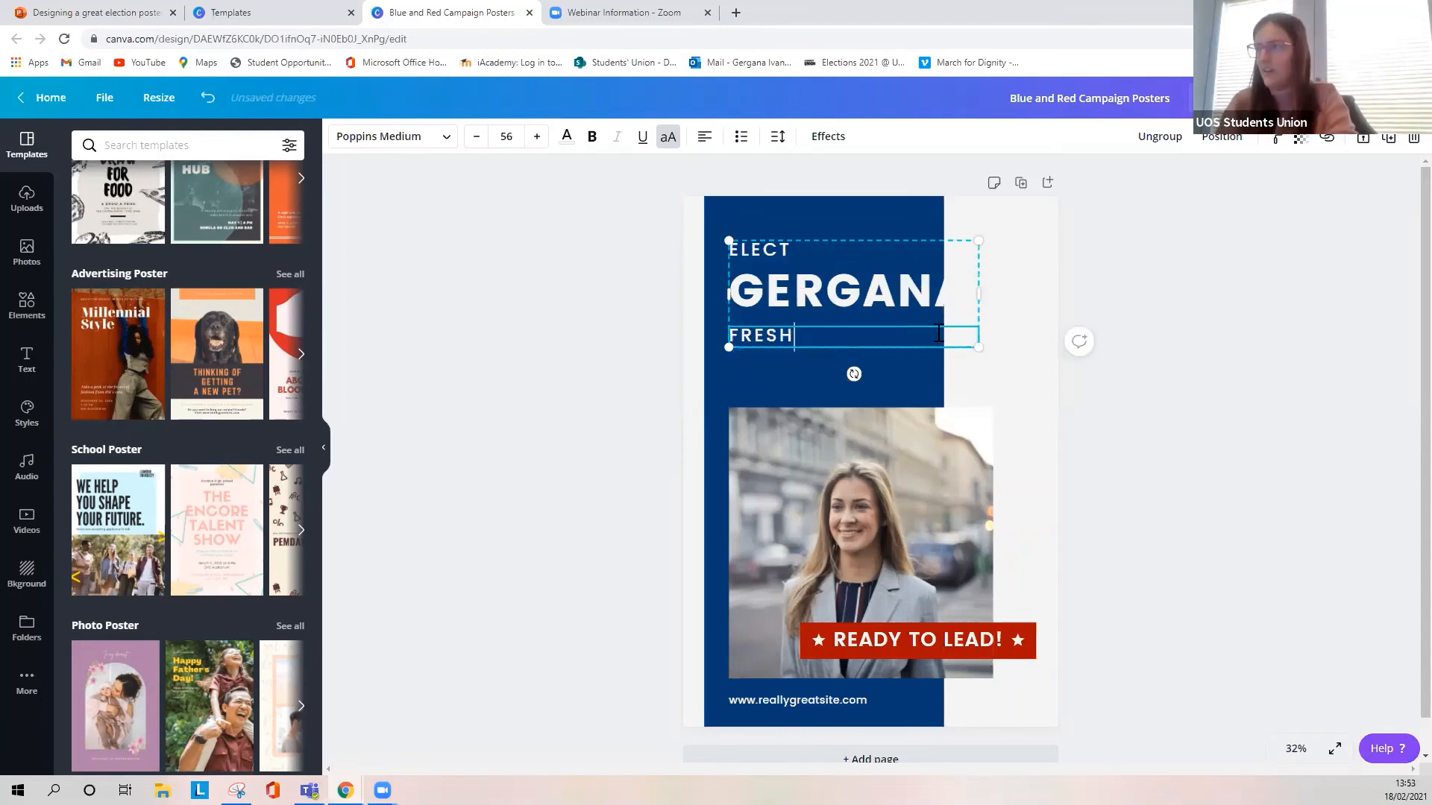
type("ERS OFFICER")
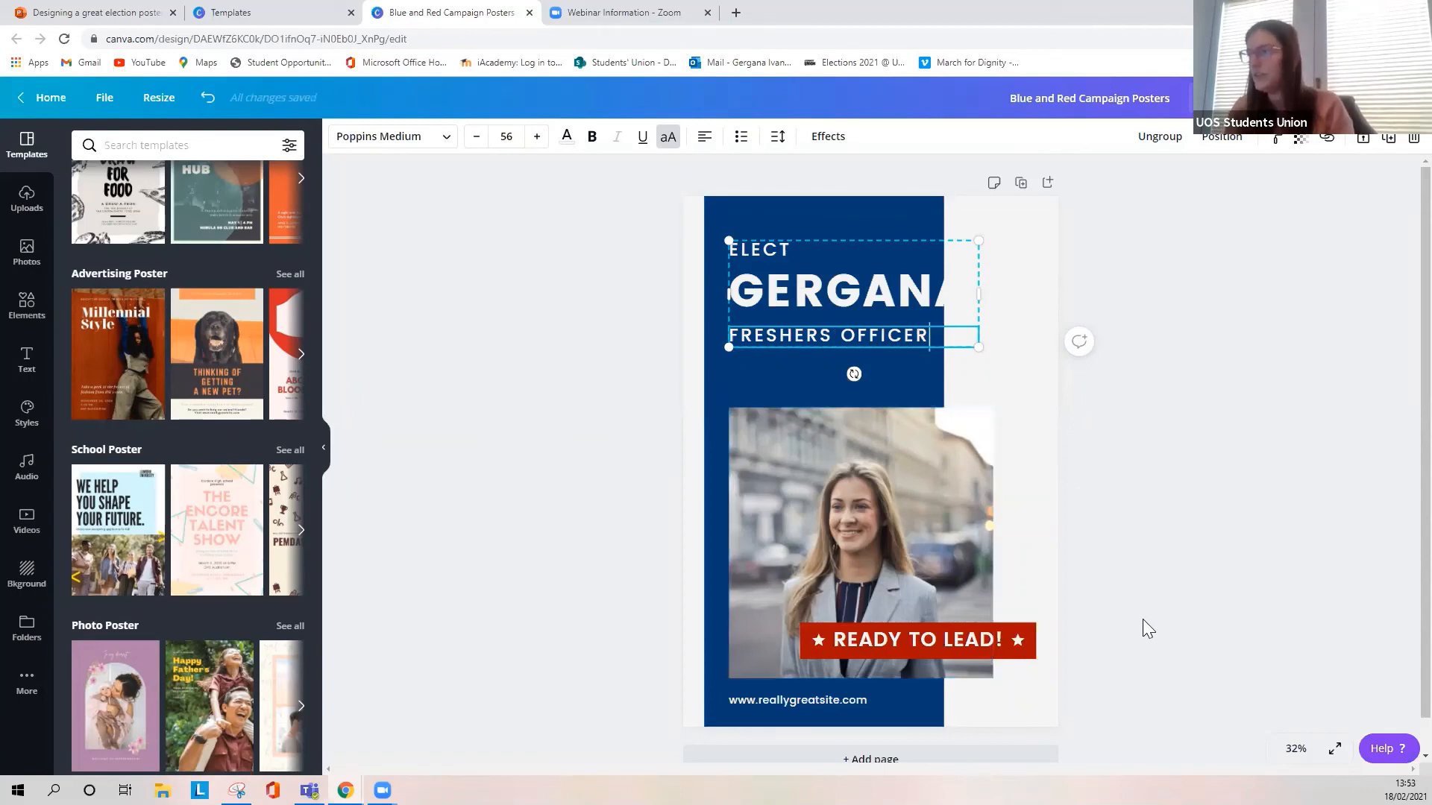
- Scale the grouped heading text down so the name fits within the blue panel, at font size 114
left_click(1205, 285)
left_click(963, 282)
left_click_drag(978, 344, 913, 477)
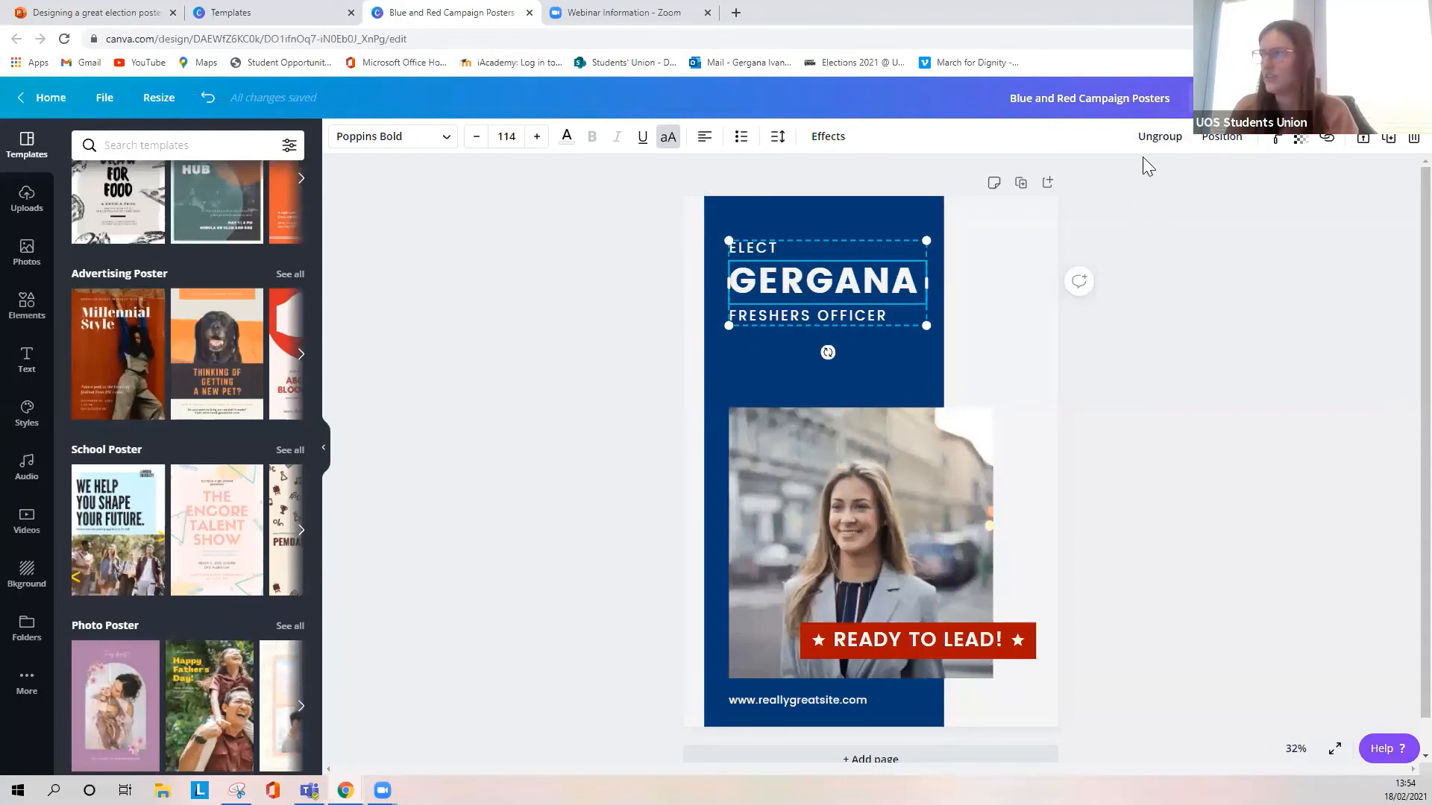
- Ungroup the heading text and delete the "ELECT" line above the name
left_click(1162, 137)
left_click(1169, 254)
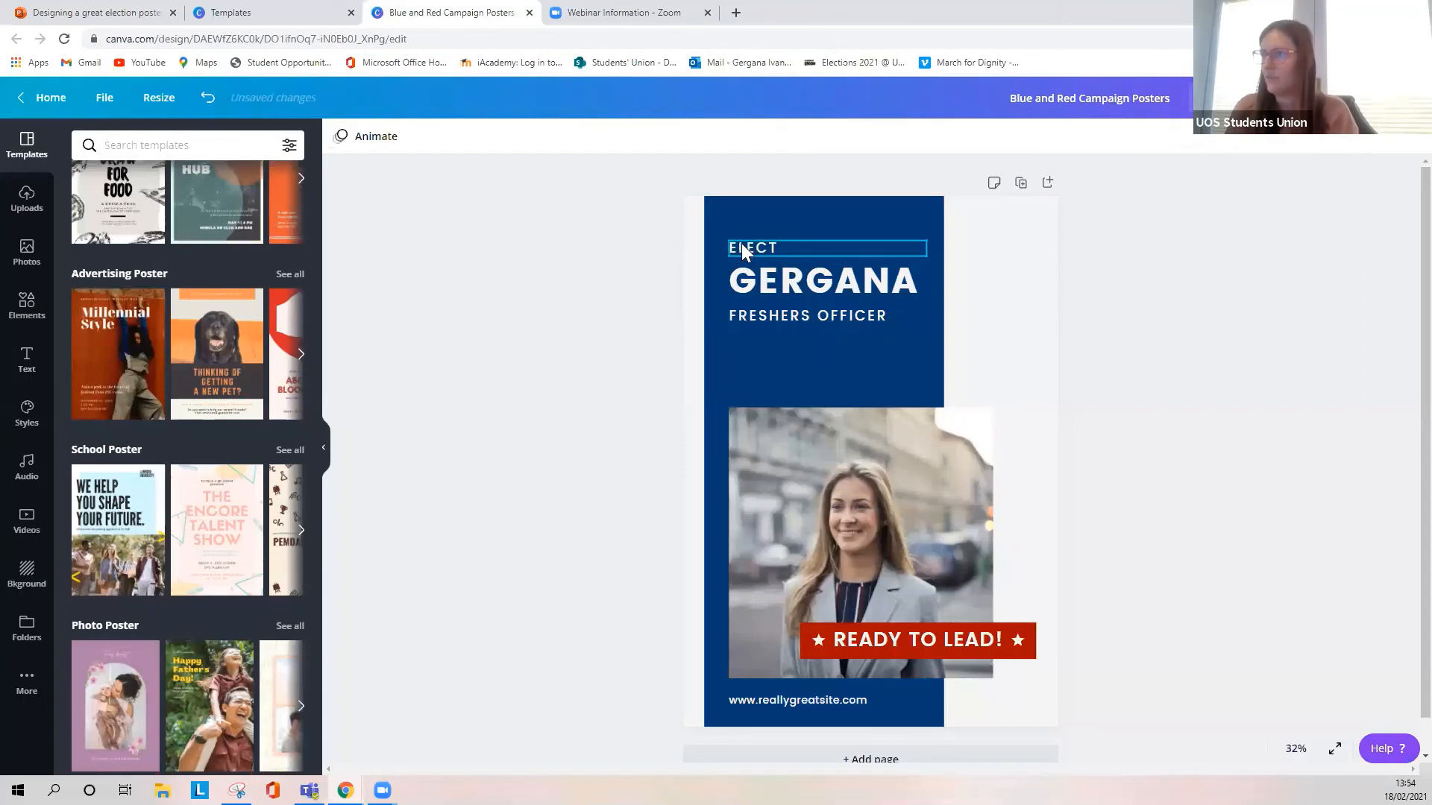
mouse_move(743, 246)
left_mouse_down()
mouse_move(886, 278)
mouse_move(776, 658)
mouse_move(1027, 313)
mouse_move(879, 616)
mouse_move(858, 231)
mouse_move(741, 246)
left_mouse_up()
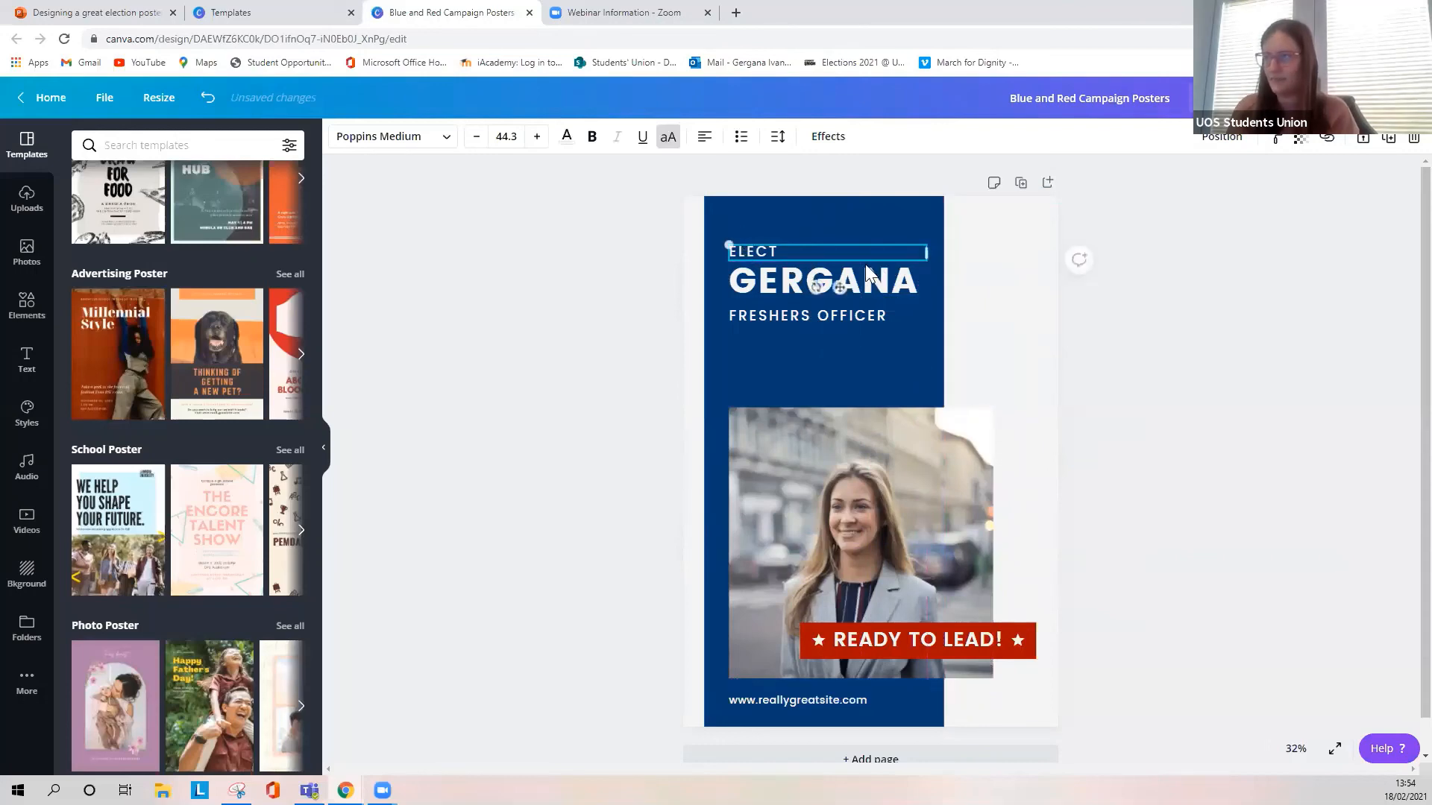
key("Delete")
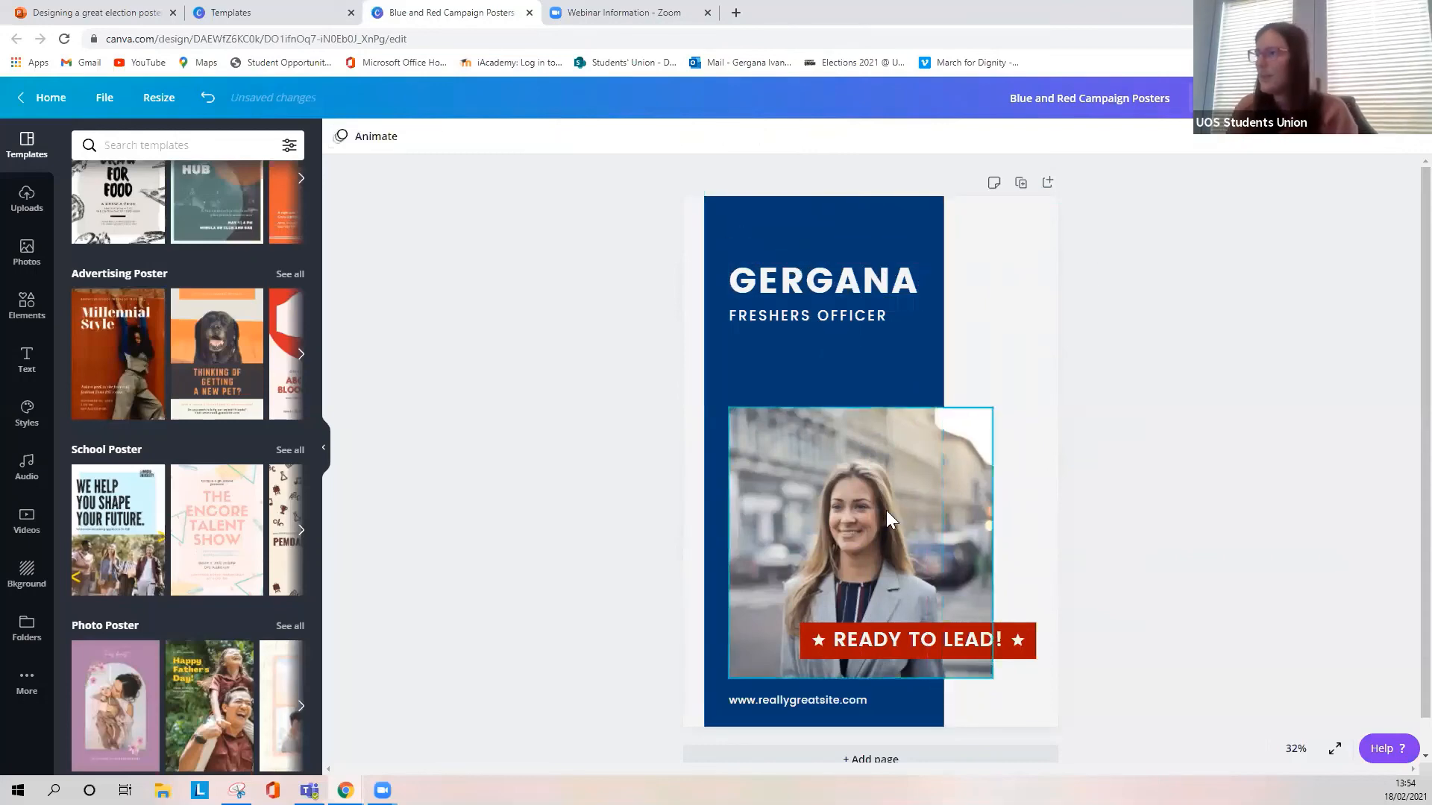
- Replace the template's portrait photo with the uploaded photo of the woman in the red top
left_click(889, 487)
key("Delete")
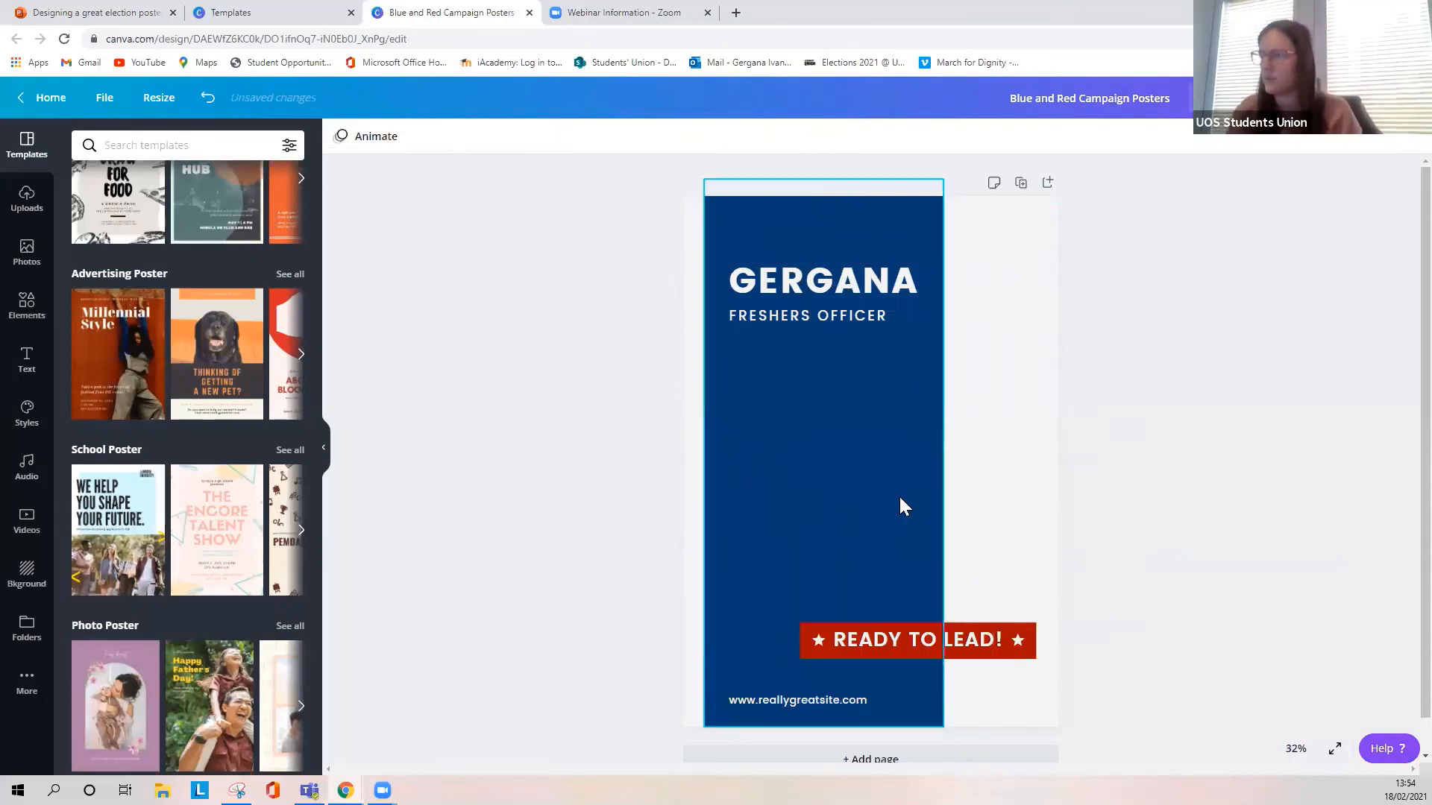
left_click(26, 198)
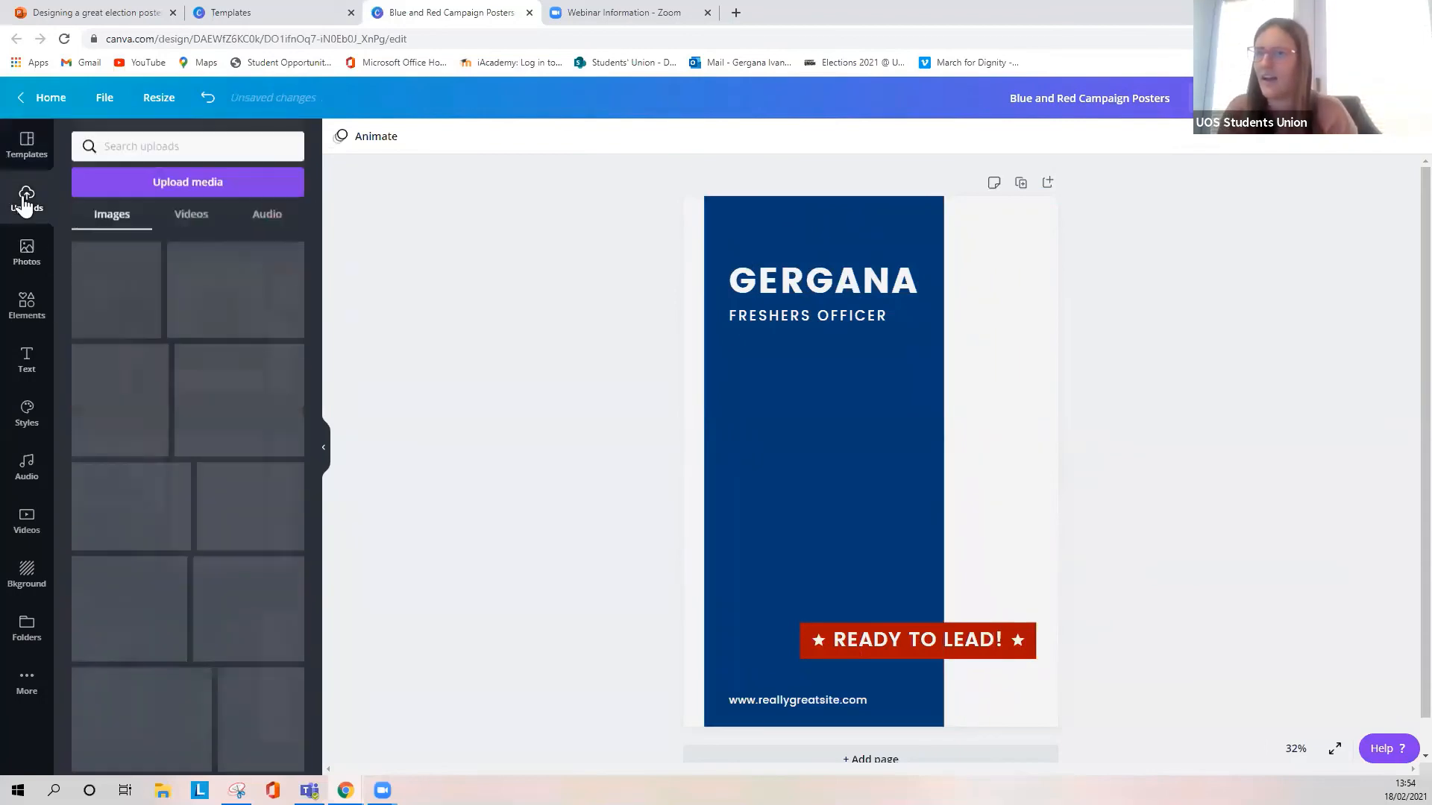
scroll(172, 378, "down", 10)
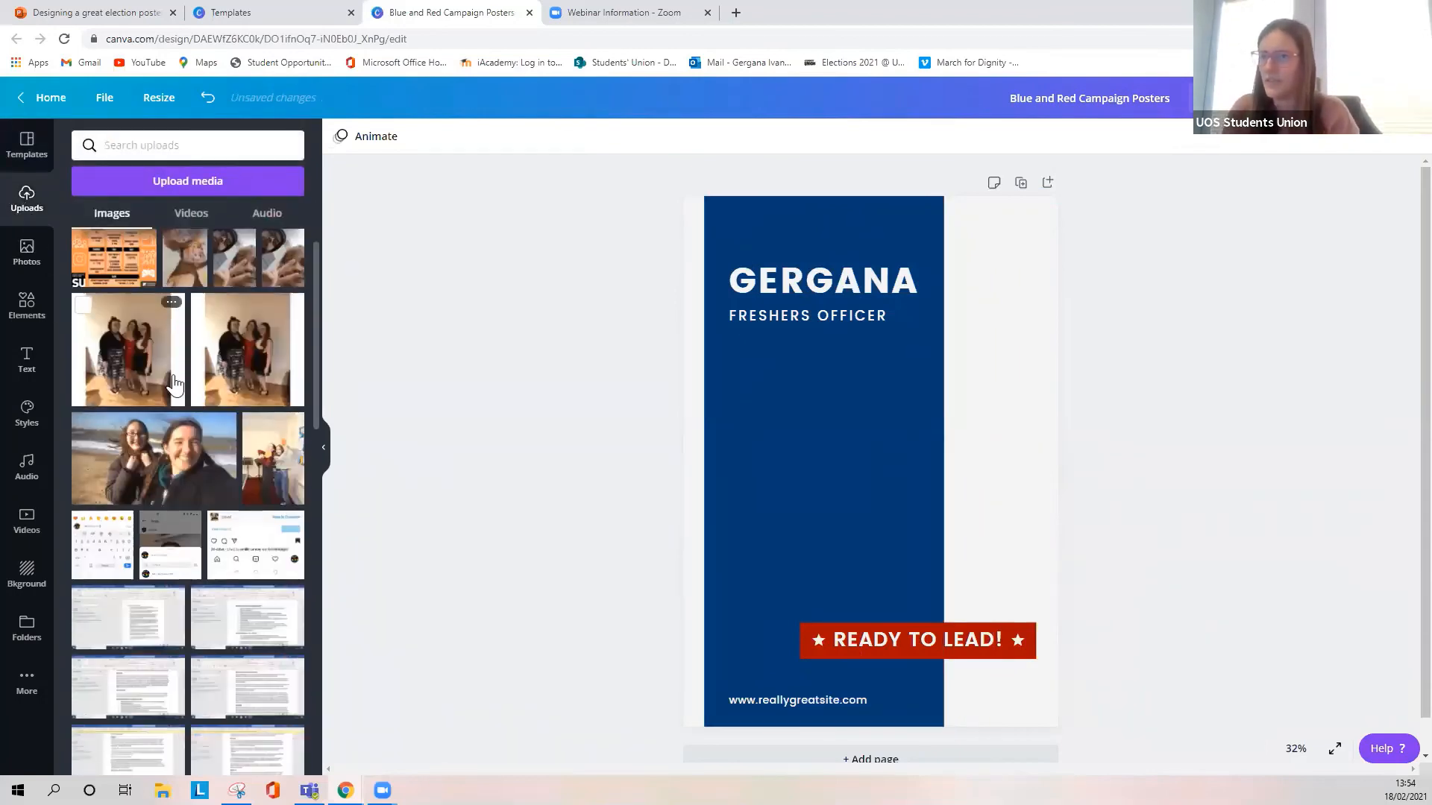
scroll(172, 378, "up", 3)
left_click(203, 432)
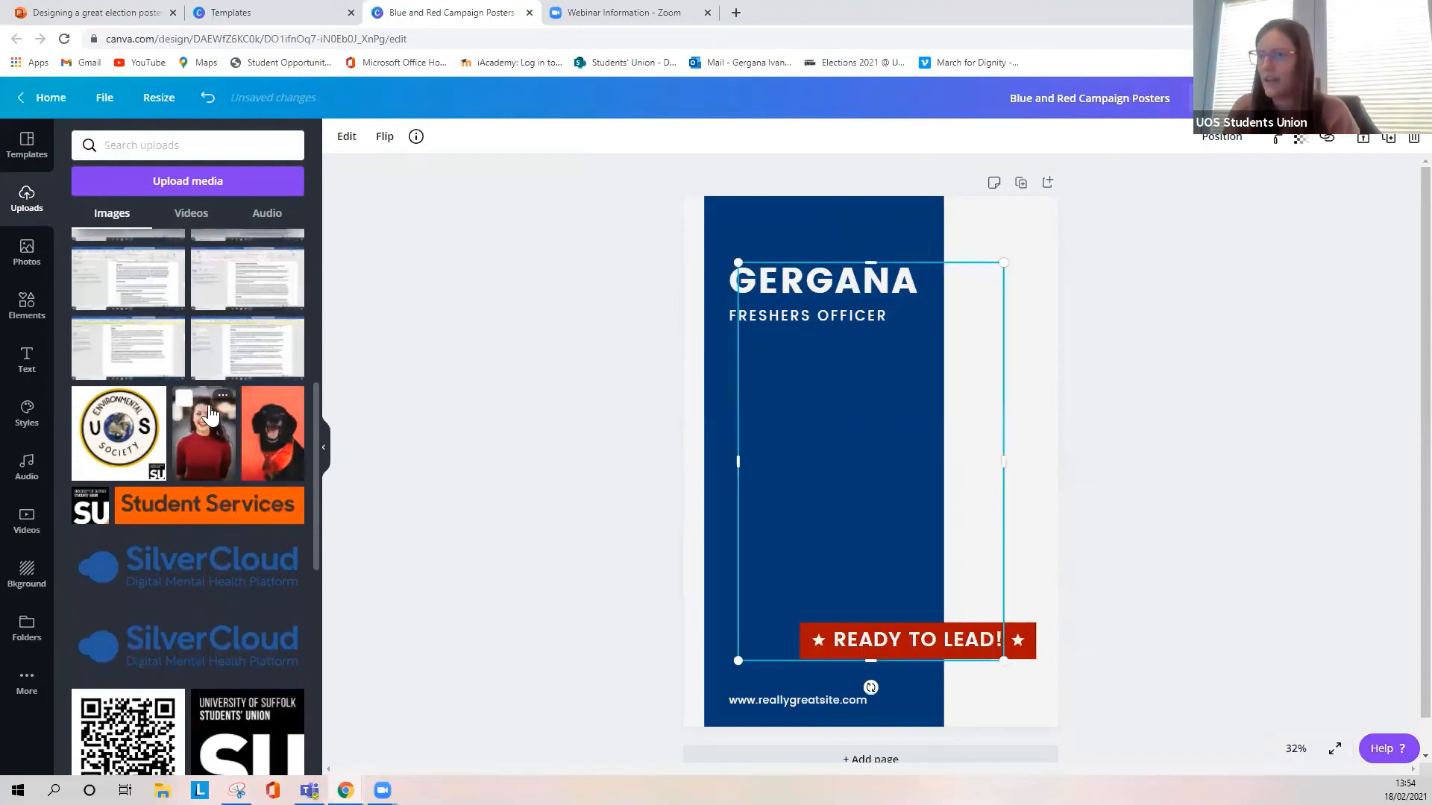
left_click(323, 451)
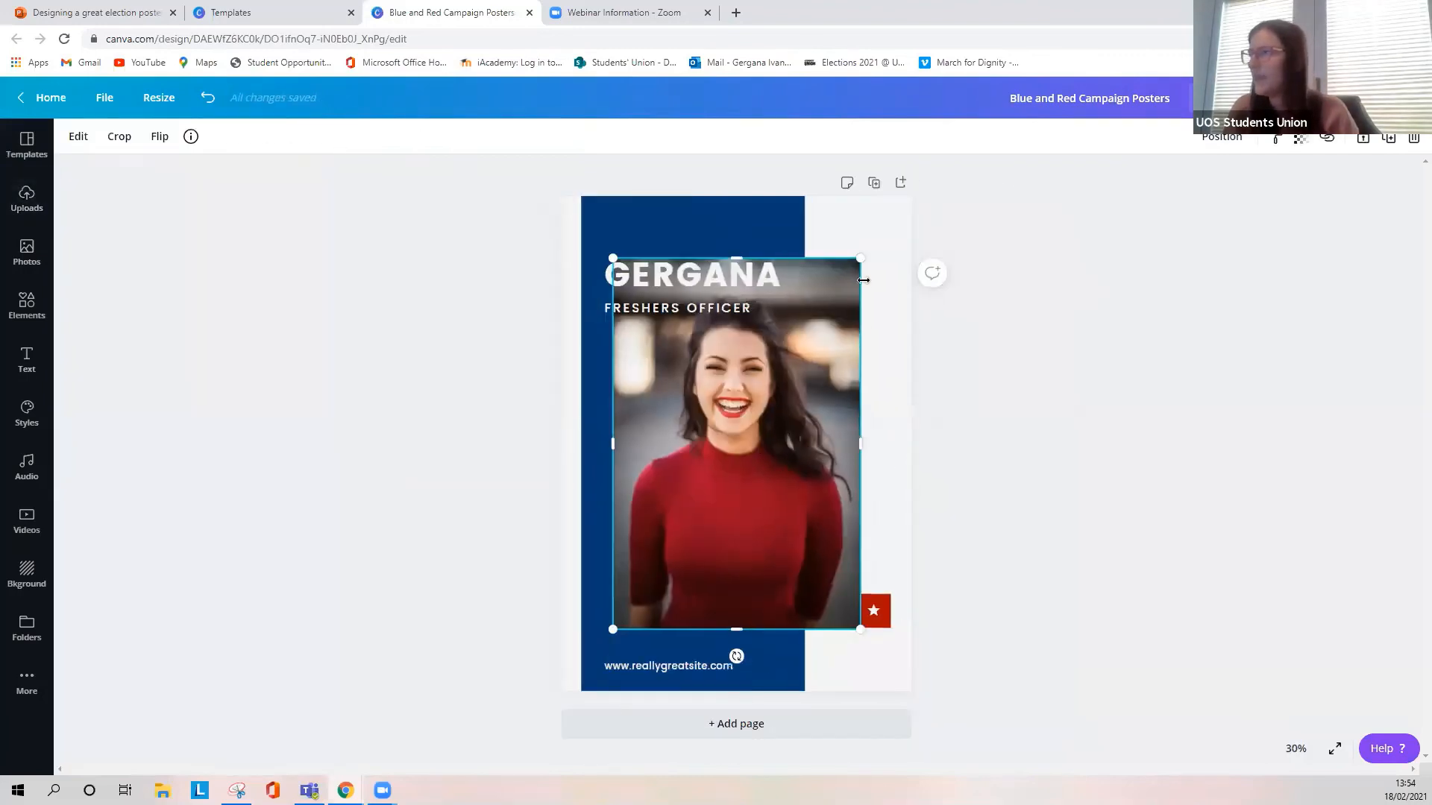
- Shrink the new portrait and place it inside the blue panel, between the "FRESHERS OFFICER" line and the red banner
left_click_drag(854, 261, 776, 418)
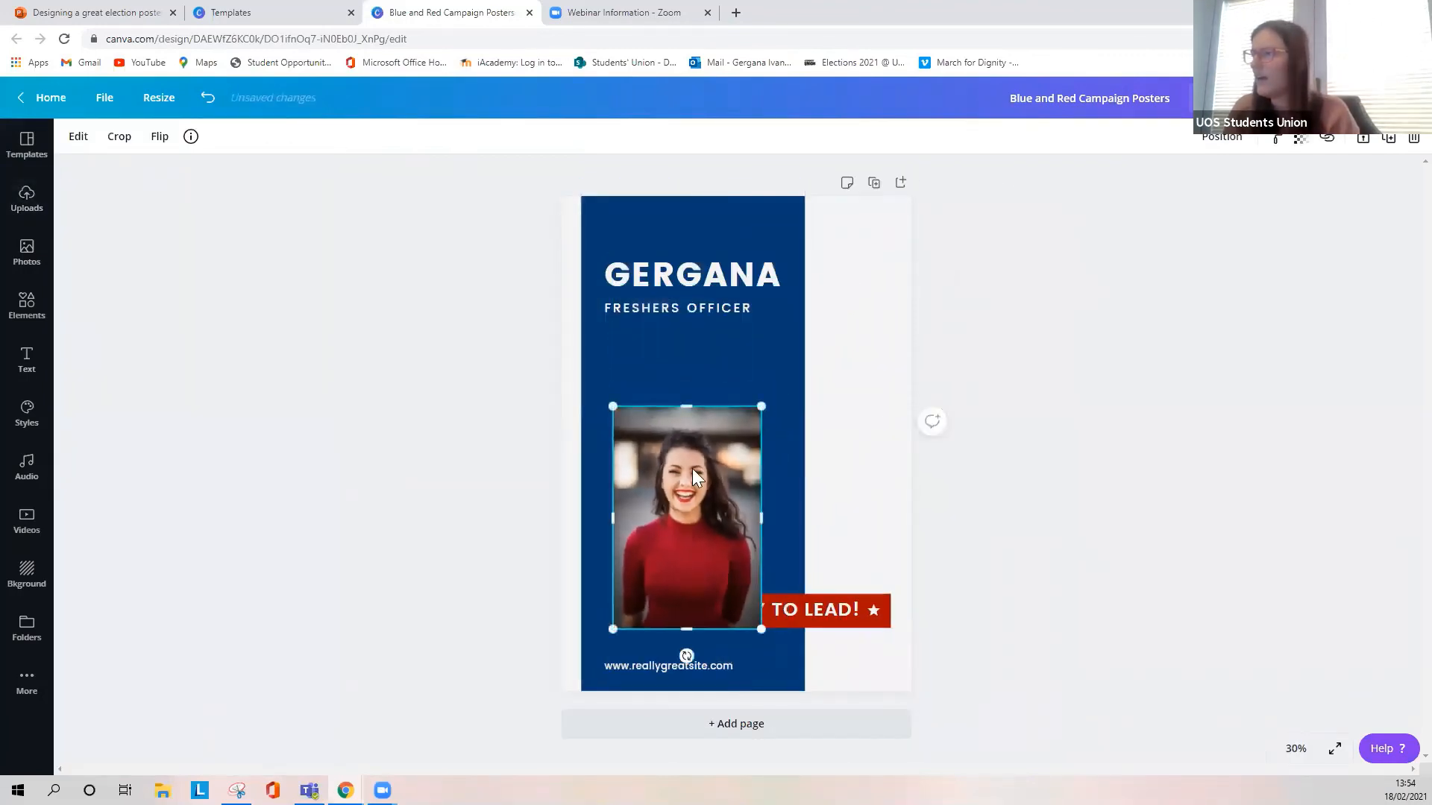
left_click_drag(692, 468, 706, 413)
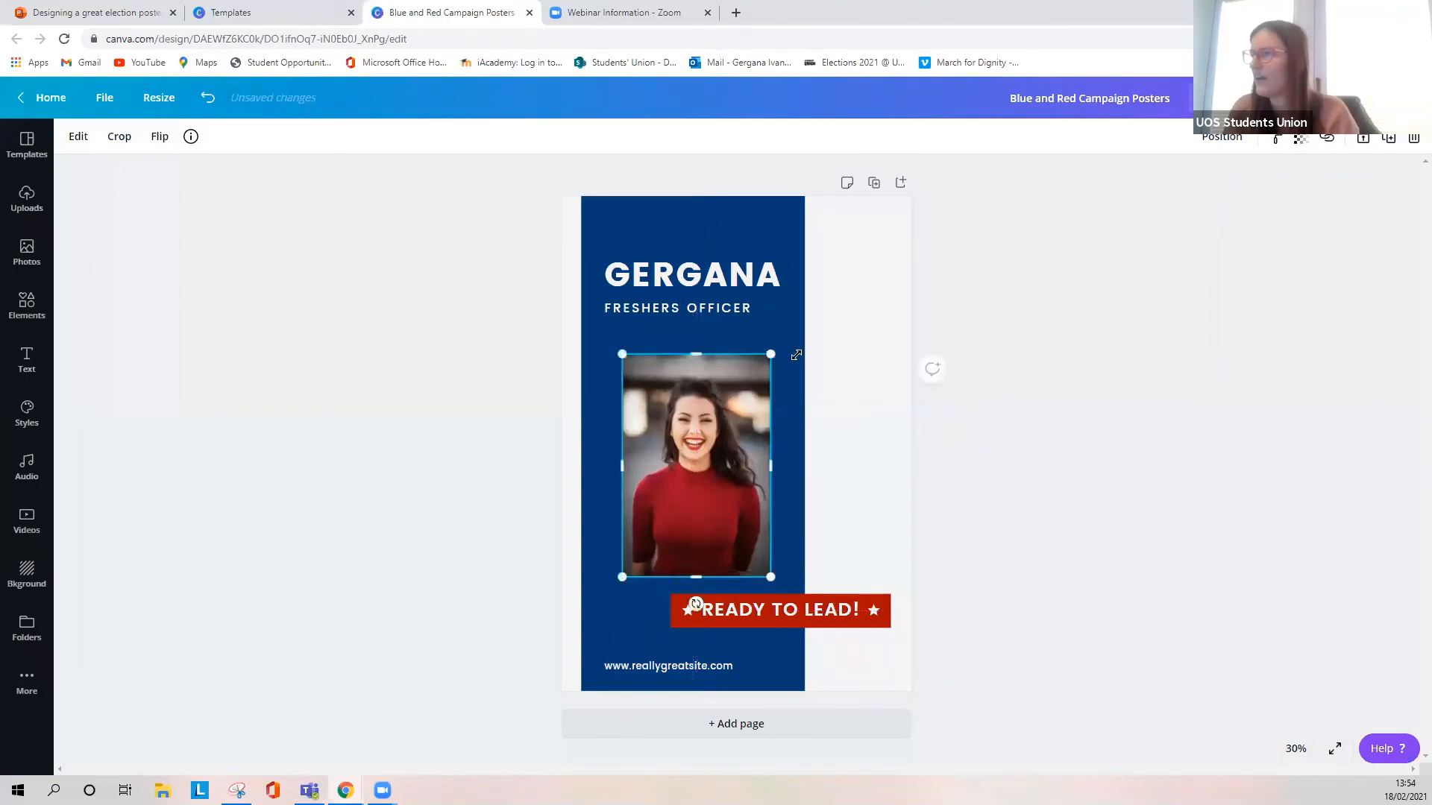
left_click_drag(771, 353, 781, 339)
left_click_drag(721, 395, 716, 394)
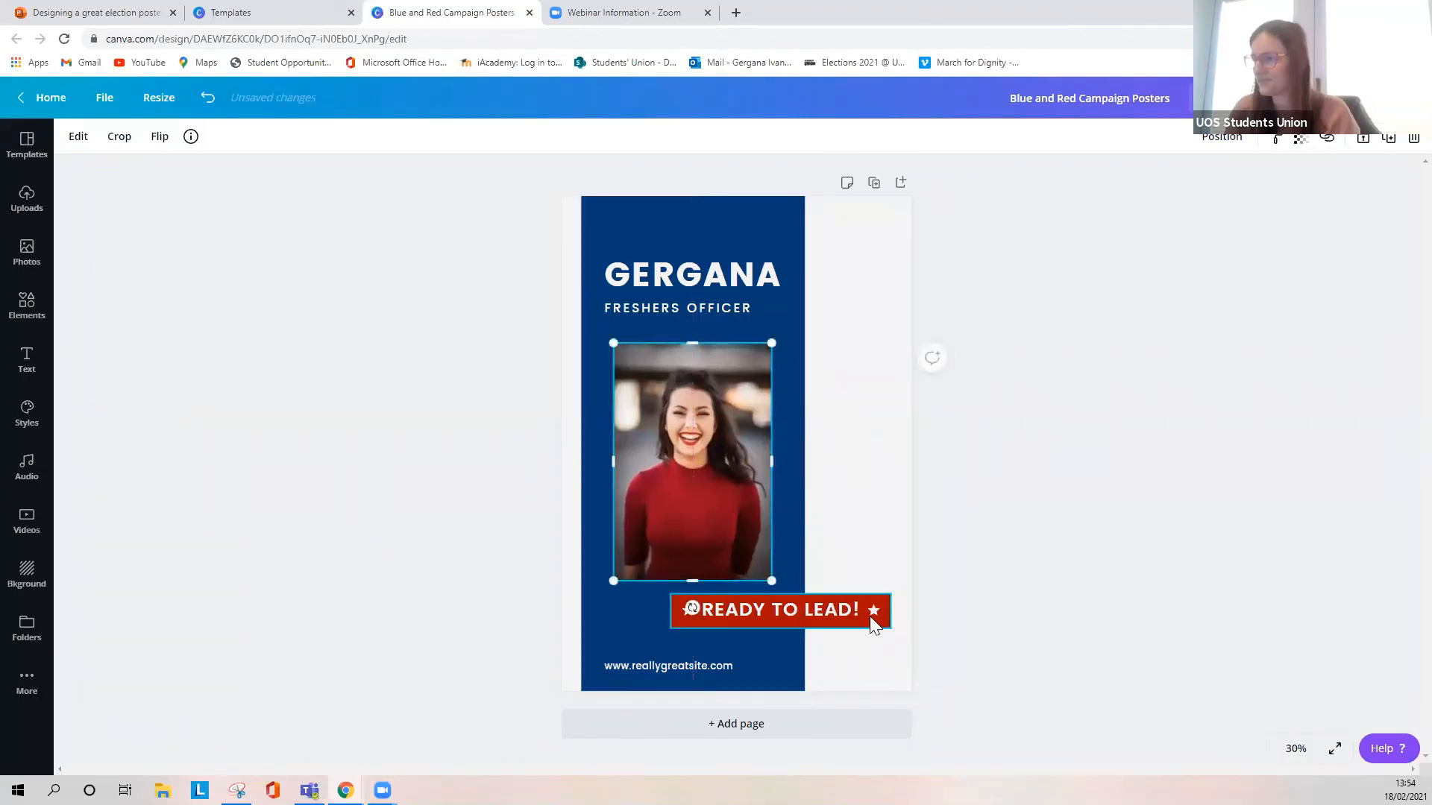
left_click(701, 665)
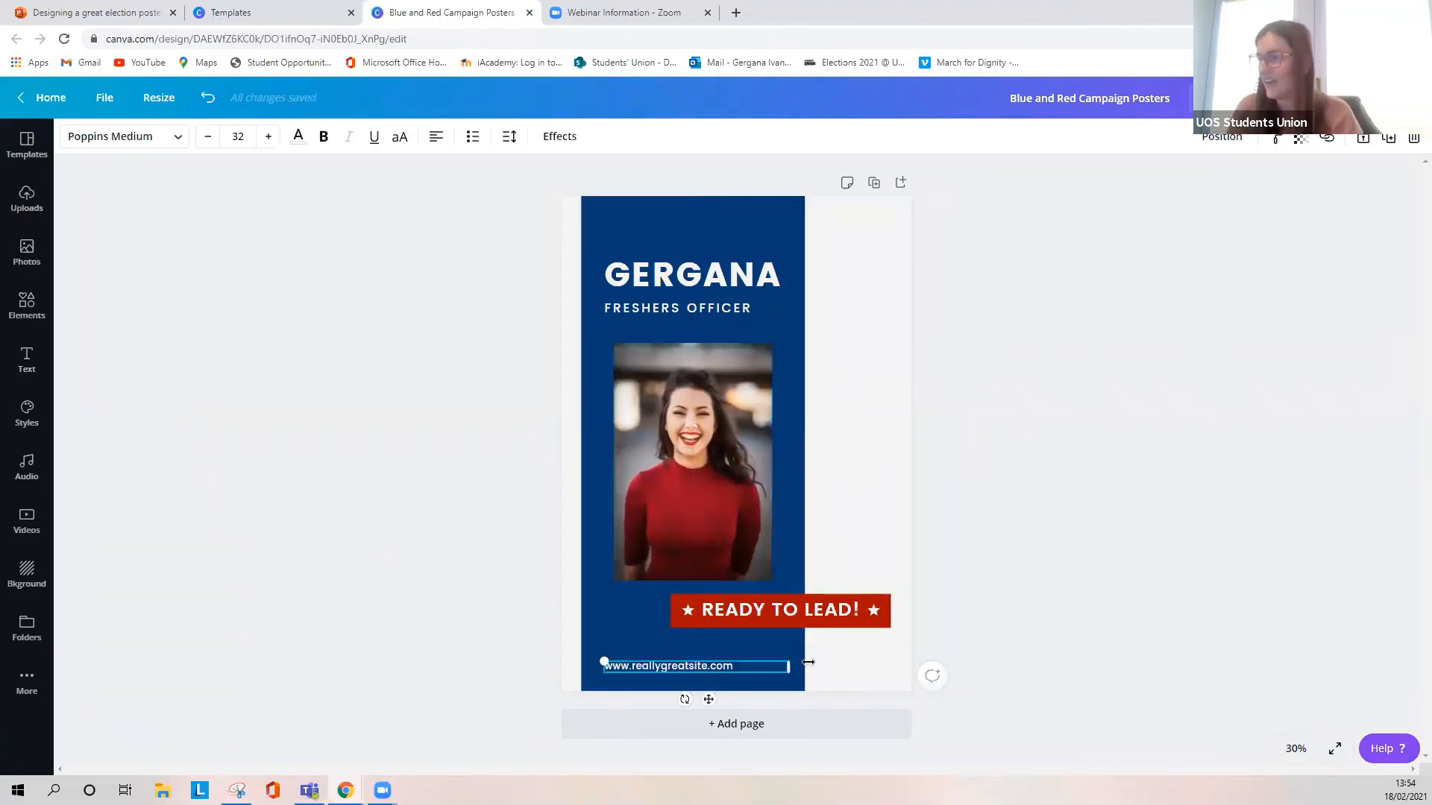
key("Delete")
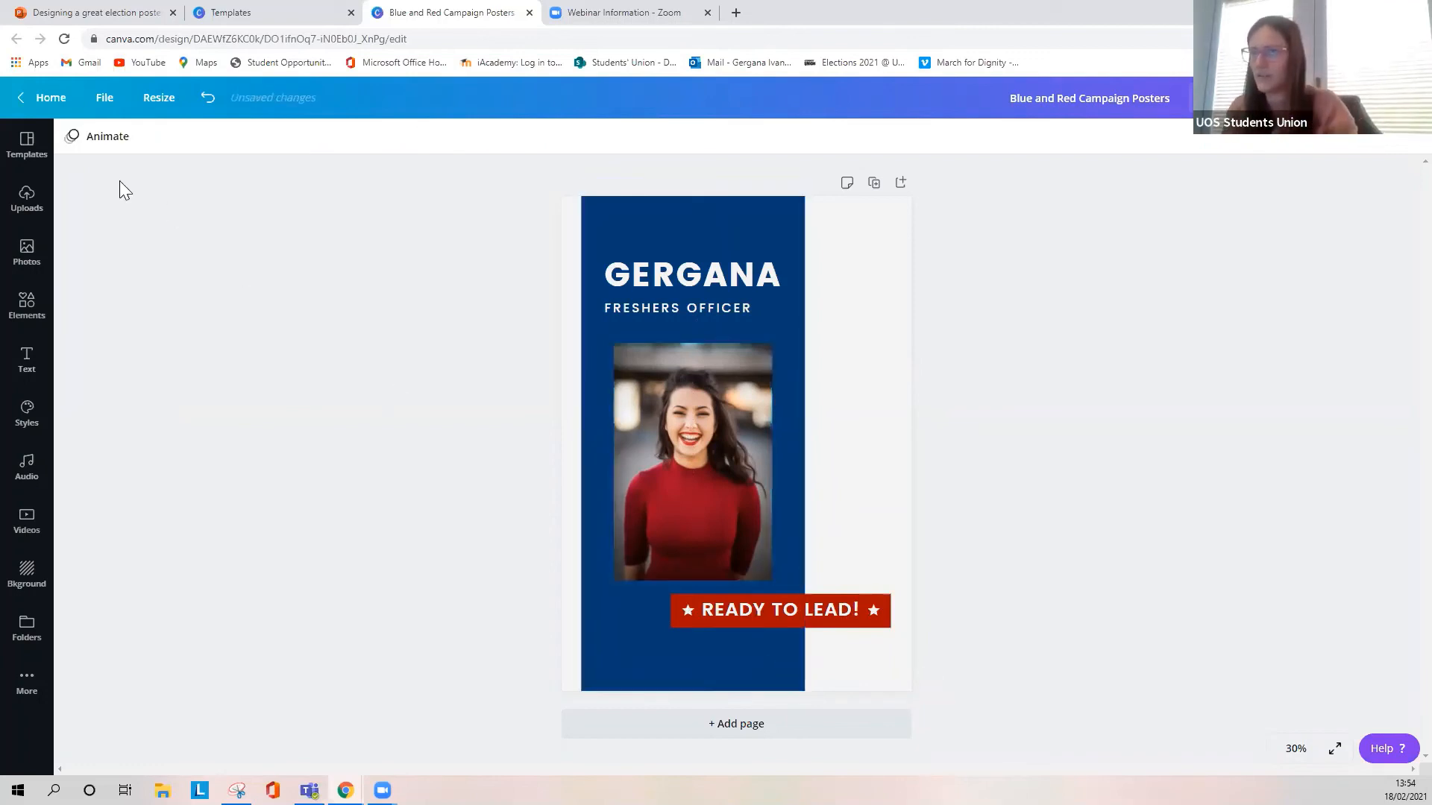
left_click(207, 104)
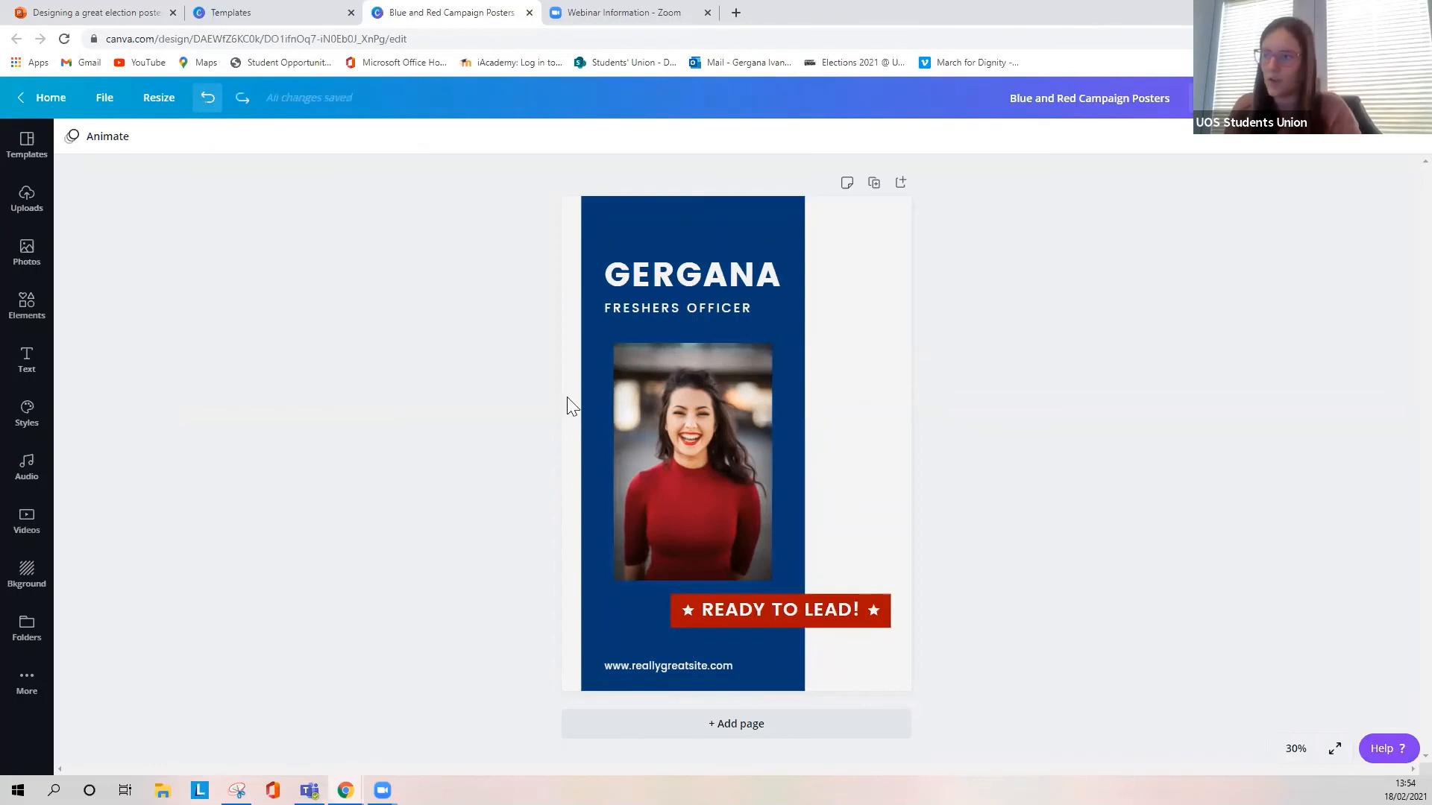
double_click(701, 665)
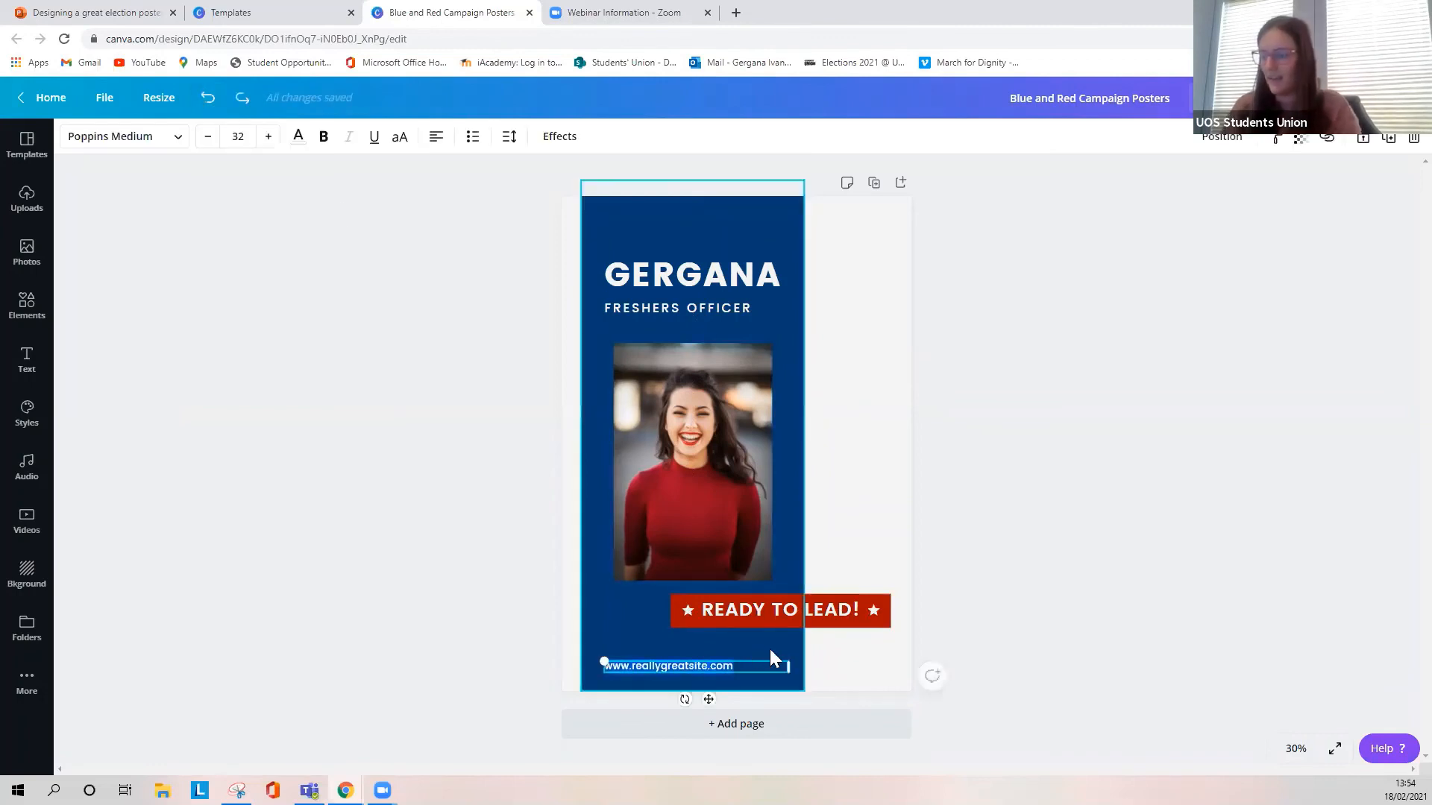
left_click_drag(741, 667, 634, 664)
key("BackSpace")
type("uosunion.org")
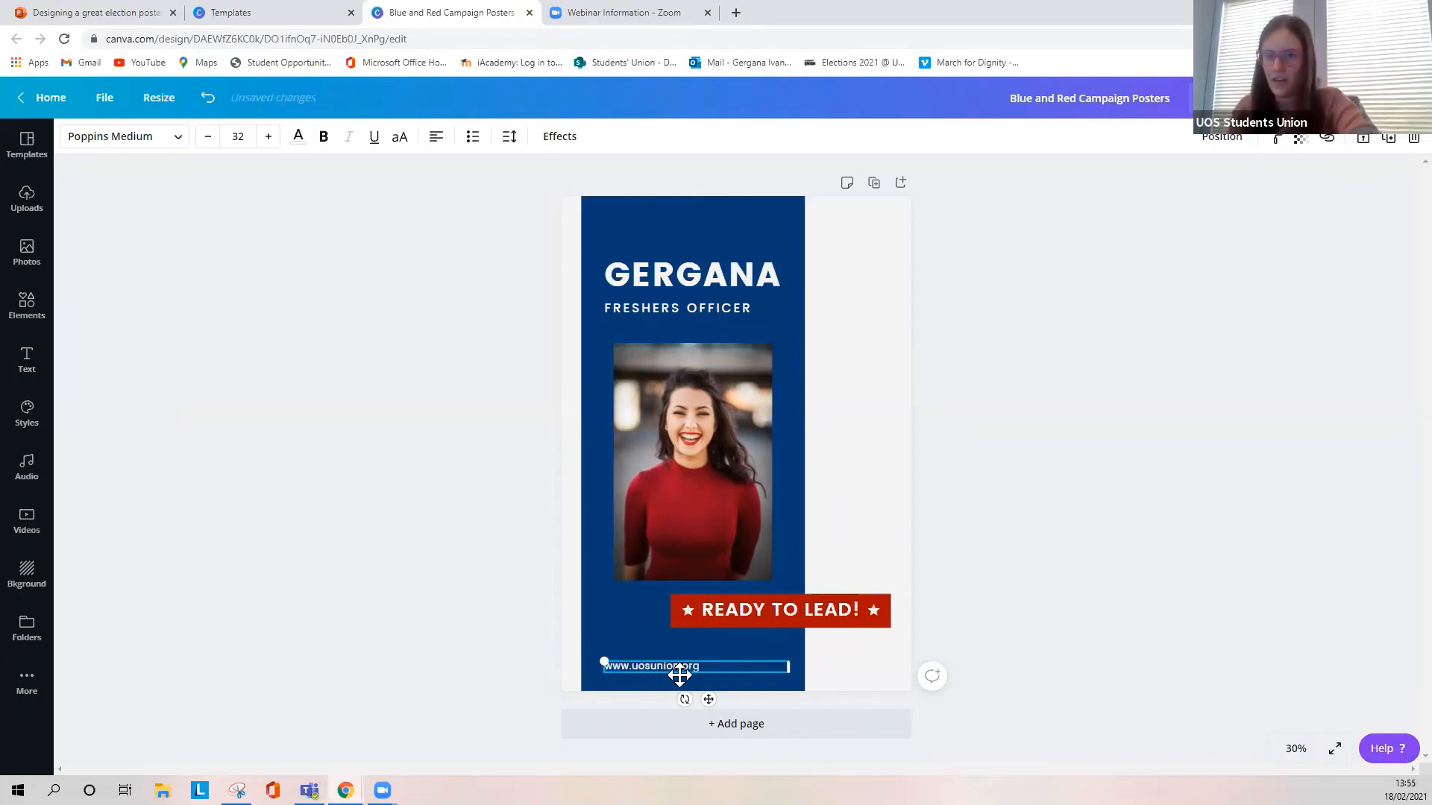
left_click(1185, 437)
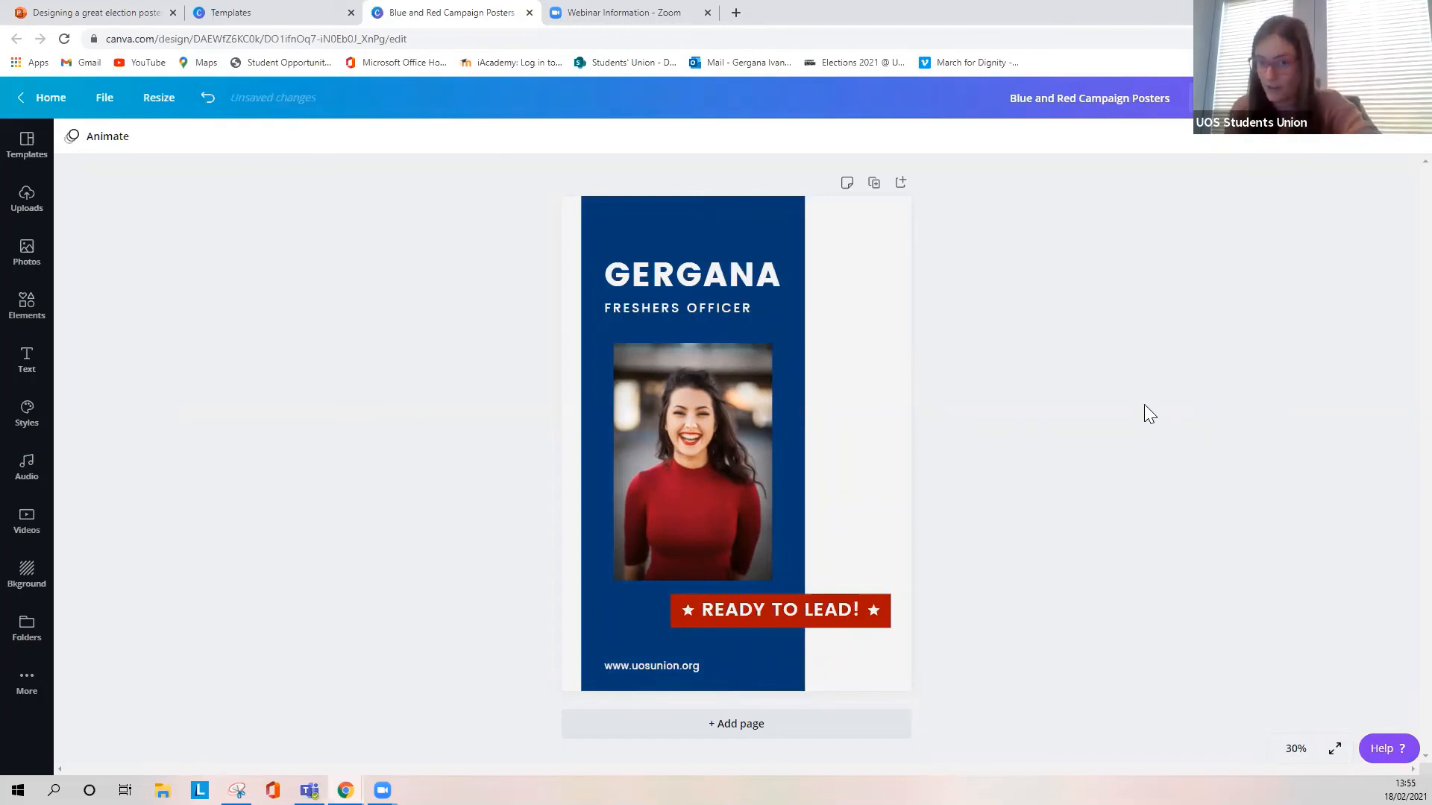
- Make the blue background panel slightly transparent
left_click(785, 217)
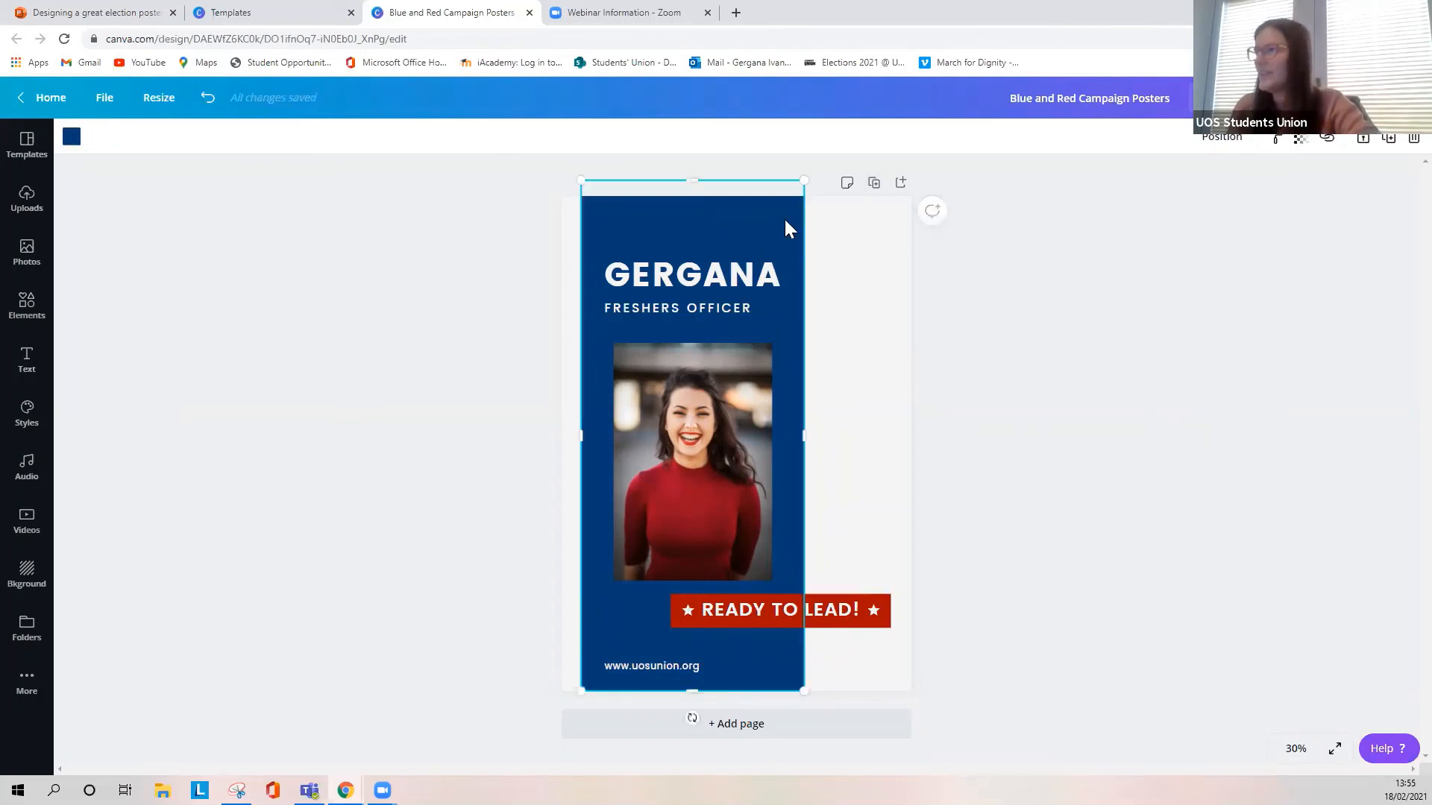
left_click(1298, 145)
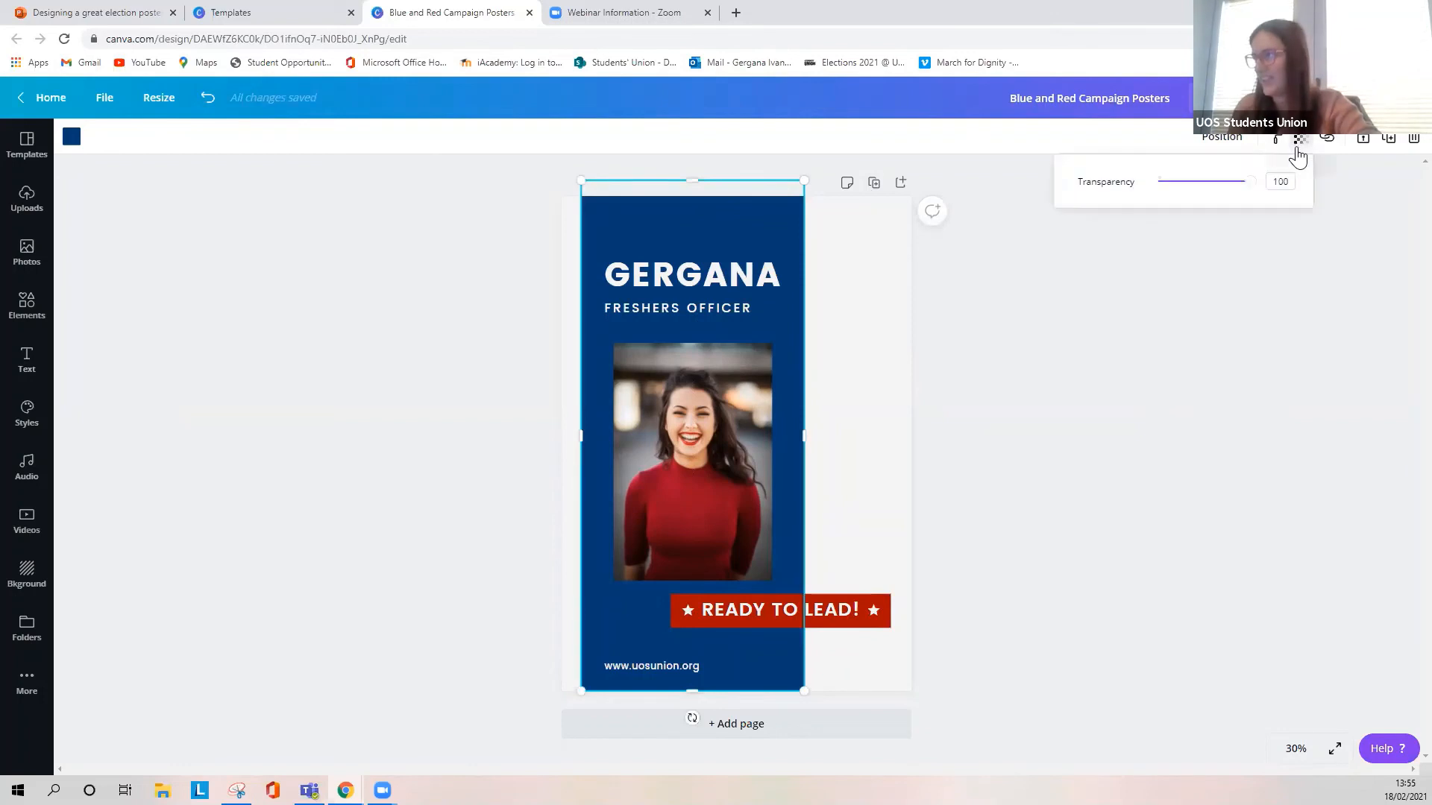
mouse_move(1226, 188)
left_mouse_down()
mouse_move(1189, 191)
mouse_move(1245, 194)
mouse_move(1173, 194)
mouse_move(1250, 198)
left_mouse_up()
left_click(1268, 261)
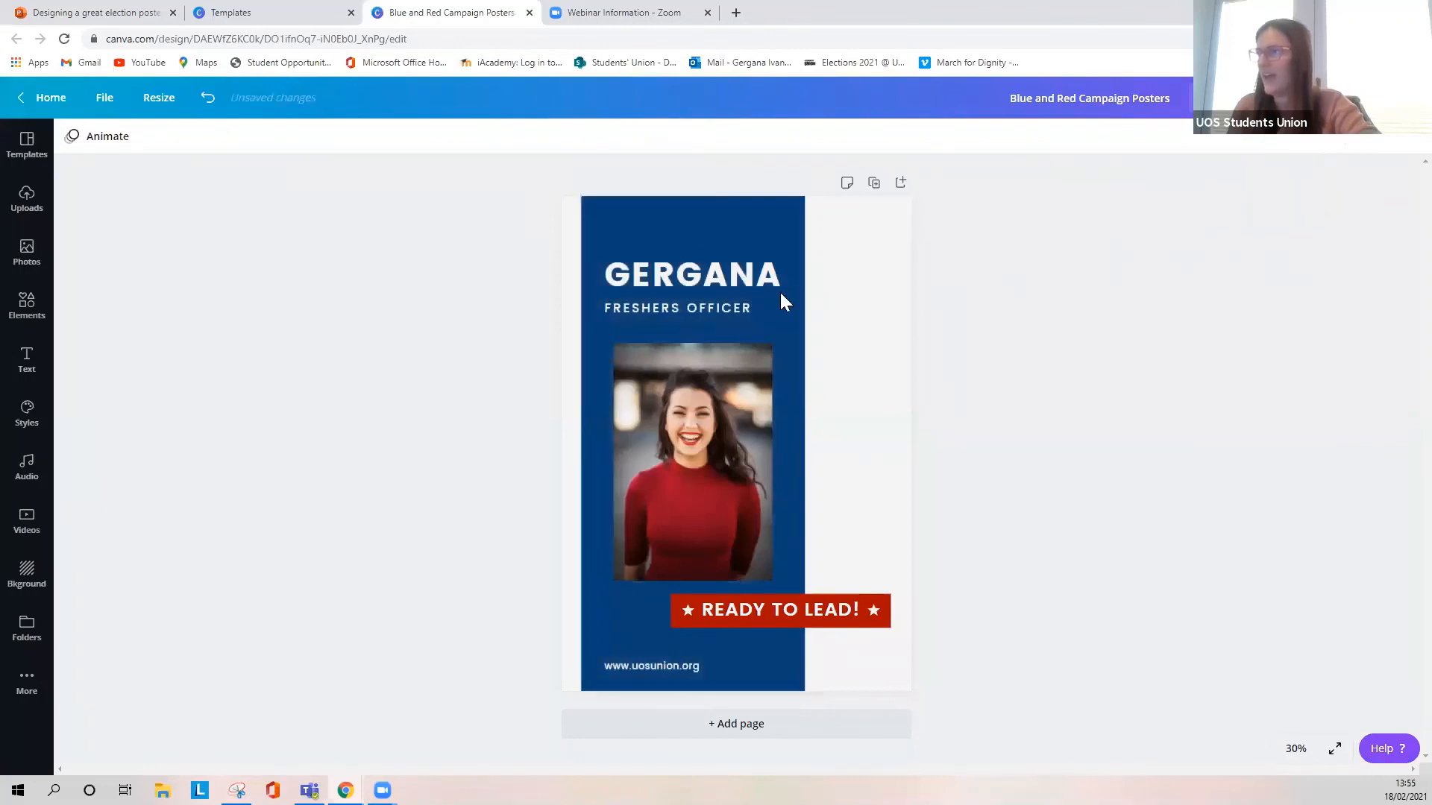
- Copy the text style of the "FRESHERS OFFICER" line onto the website address at the foot of the poster
left_click(738, 308)
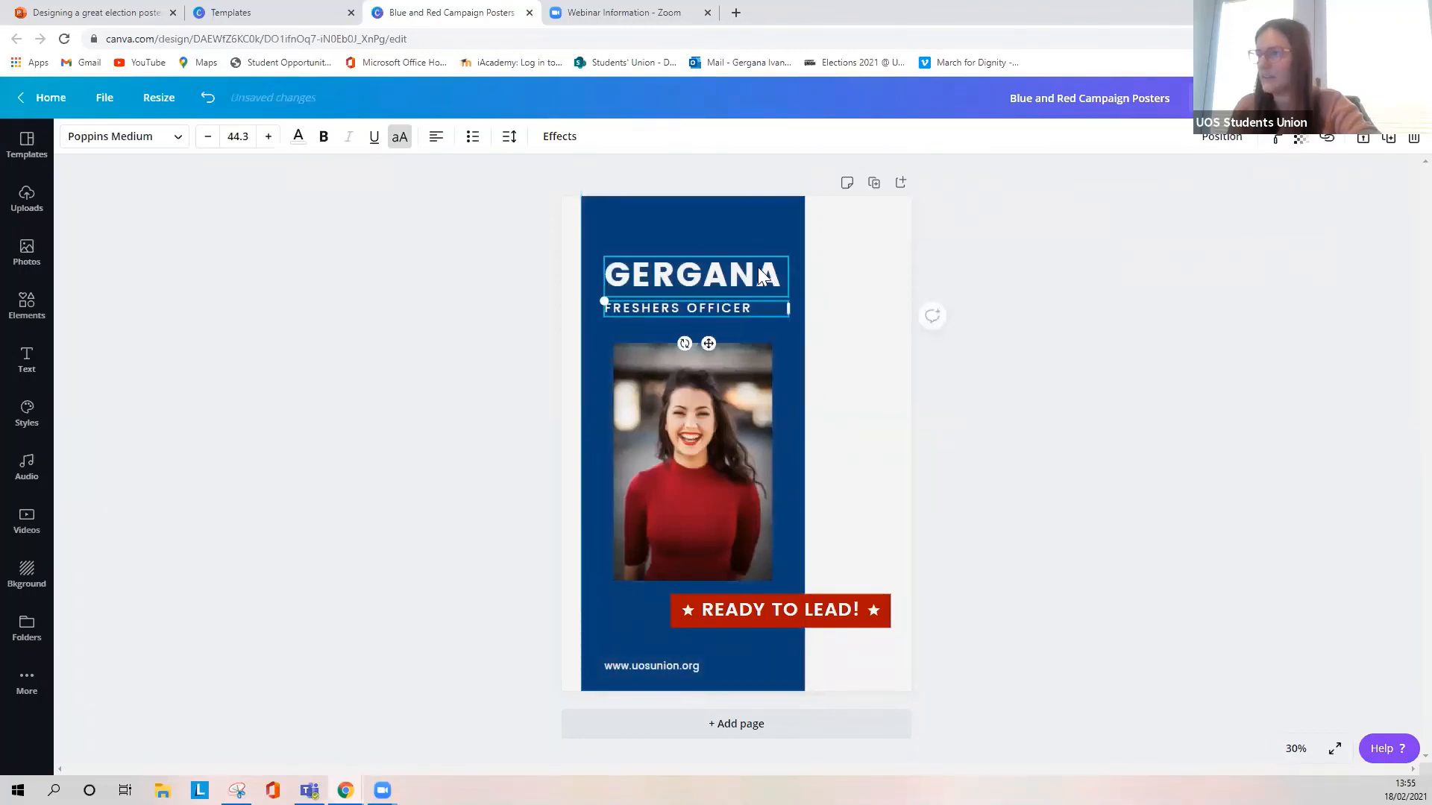
left_click(1278, 140)
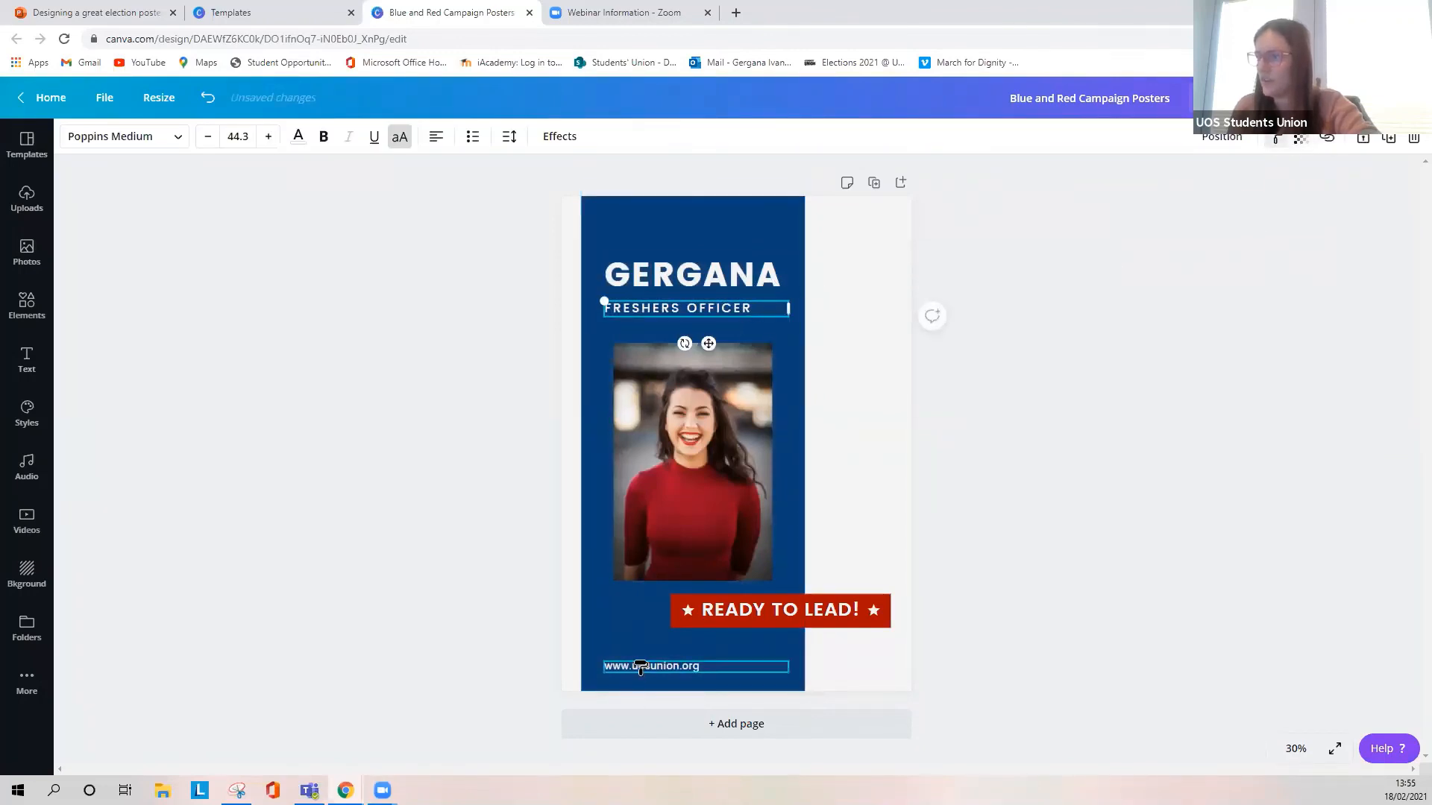
left_click(637, 666)
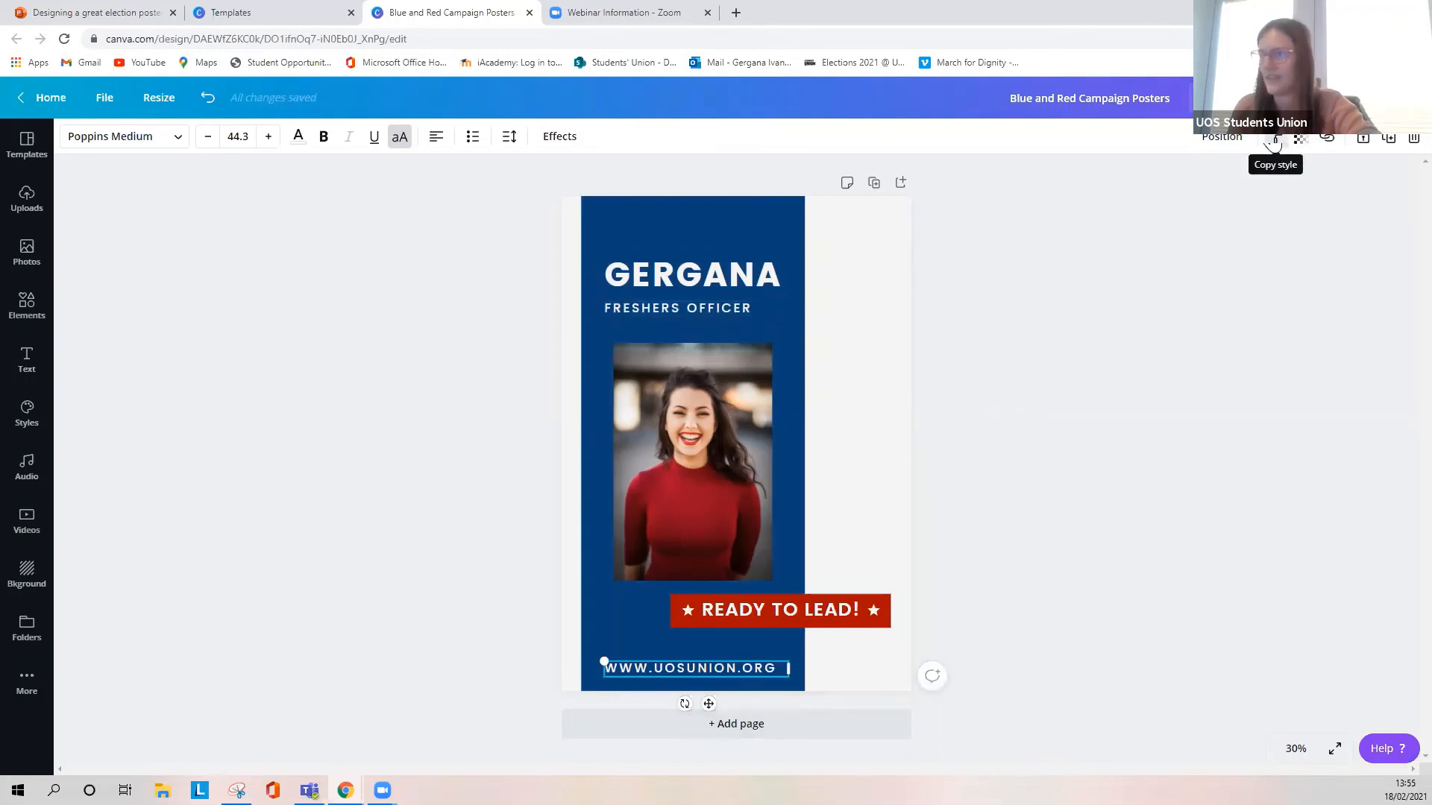
left_click(662, 449)
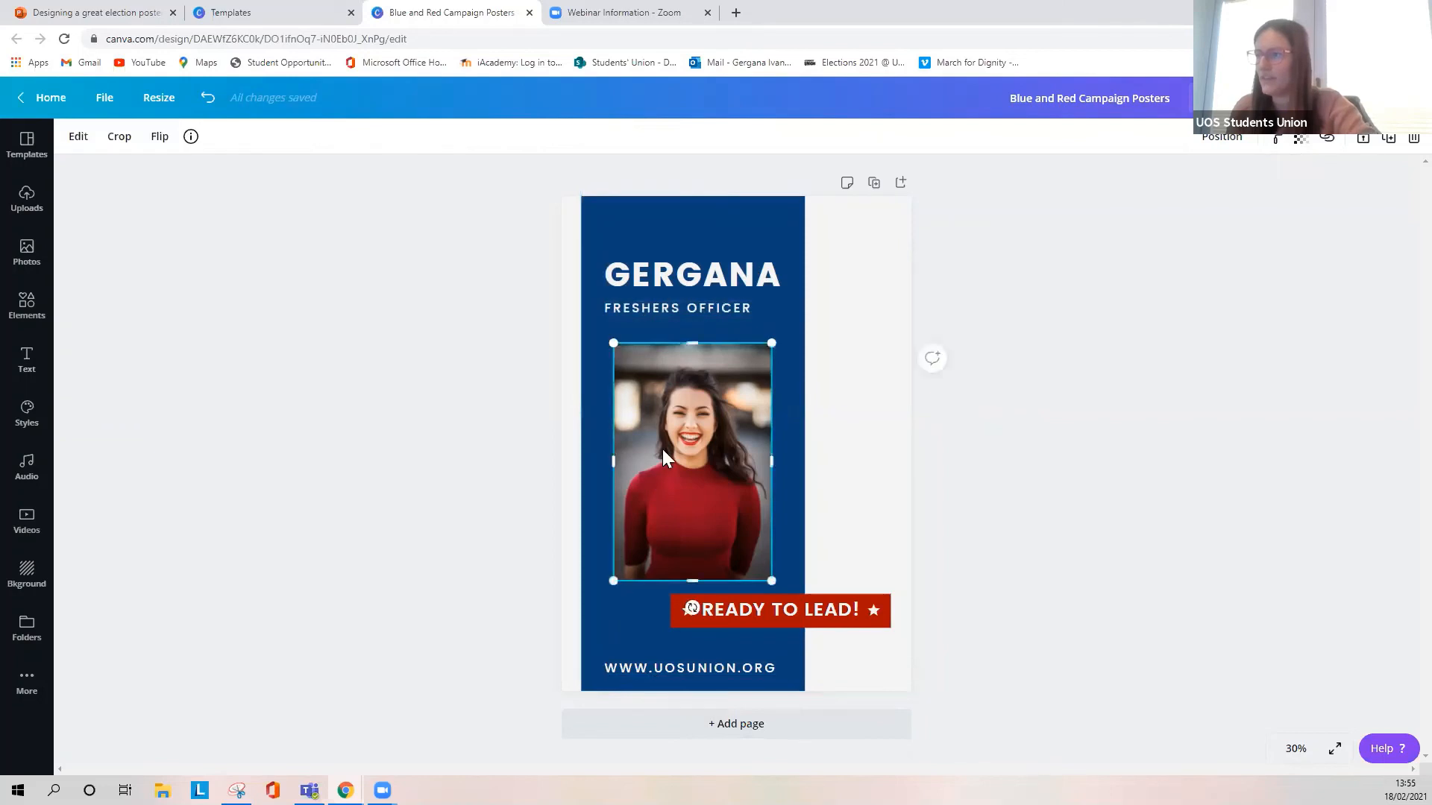
left_click(752, 609)
left_click(722, 556)
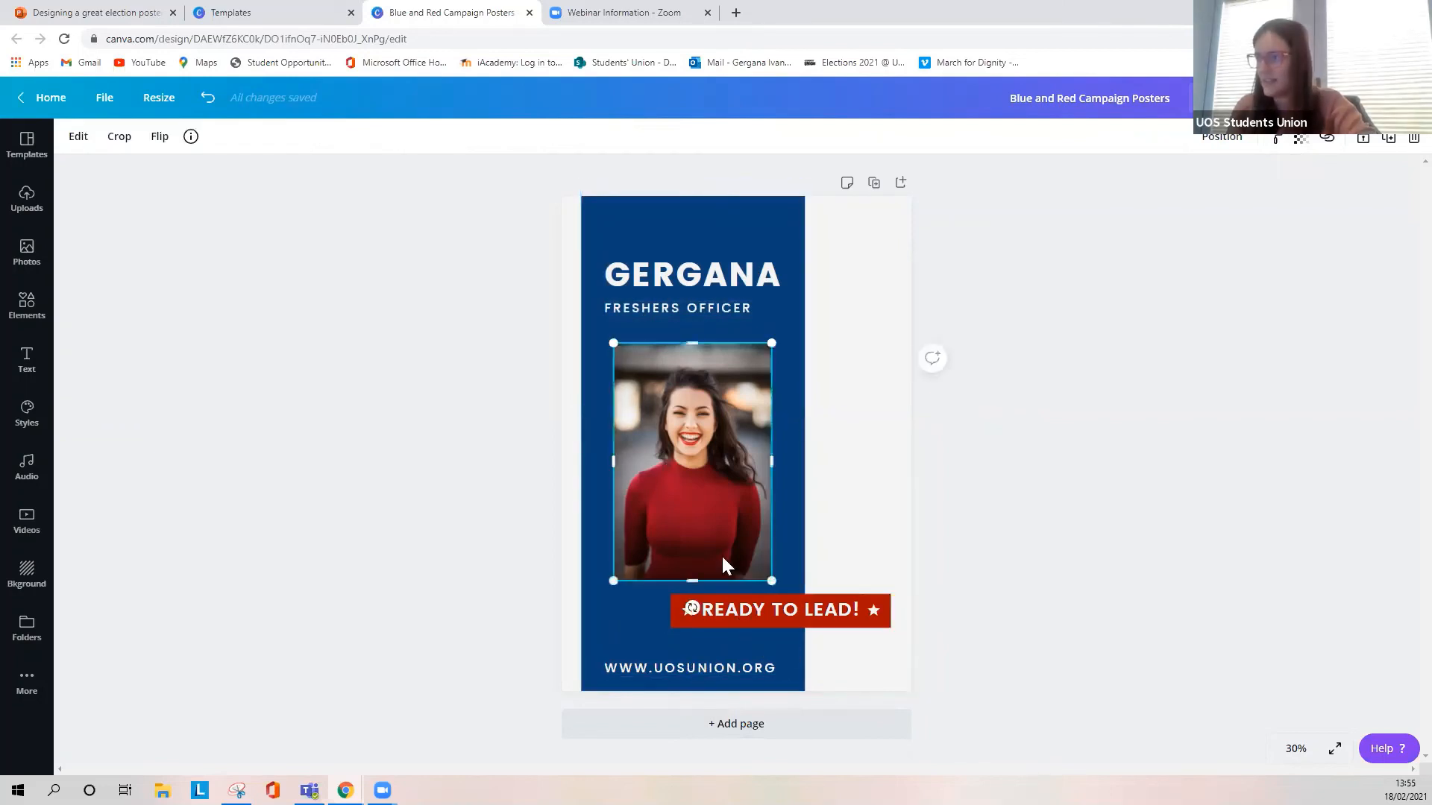
left_click(749, 605, "shift")
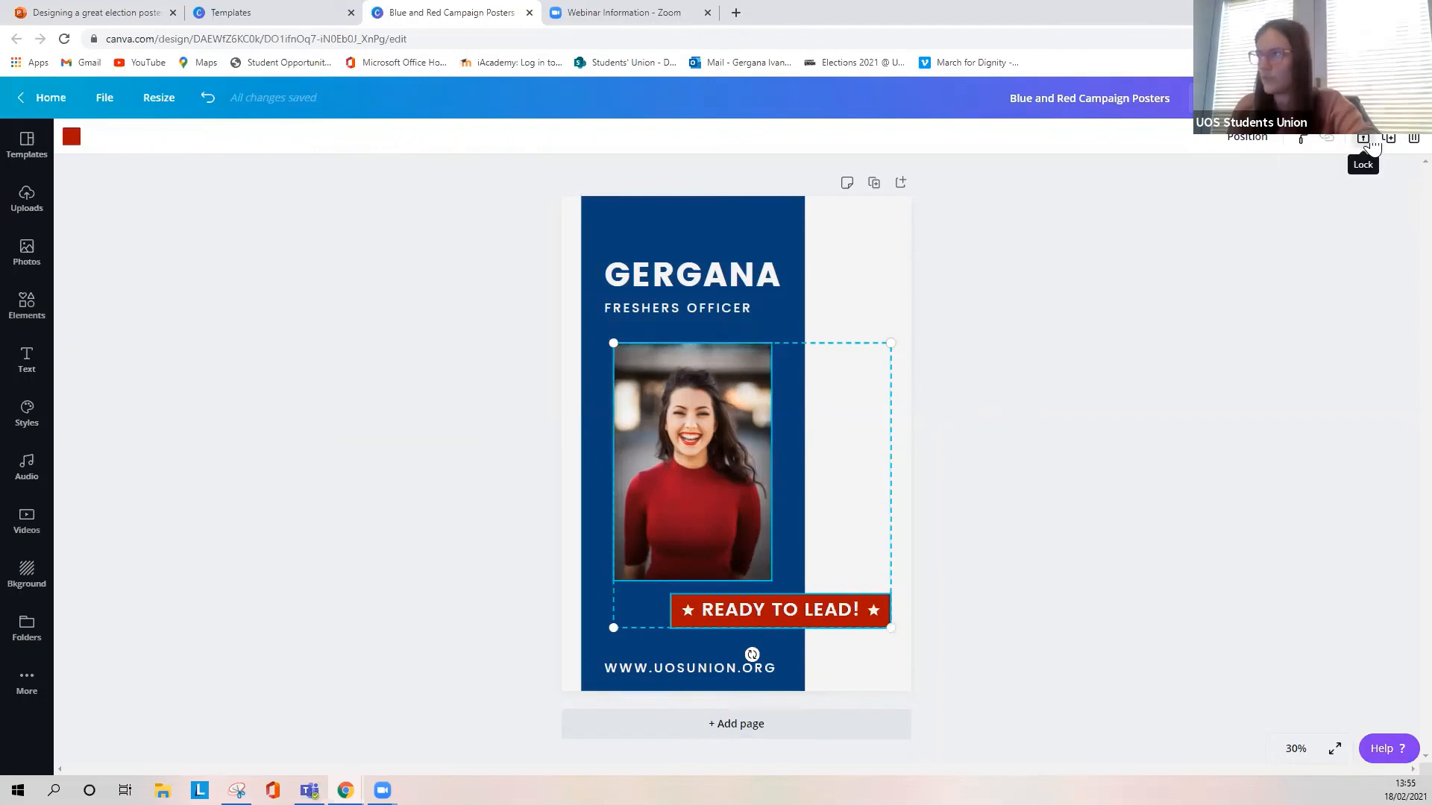
left_click(1097, 305)
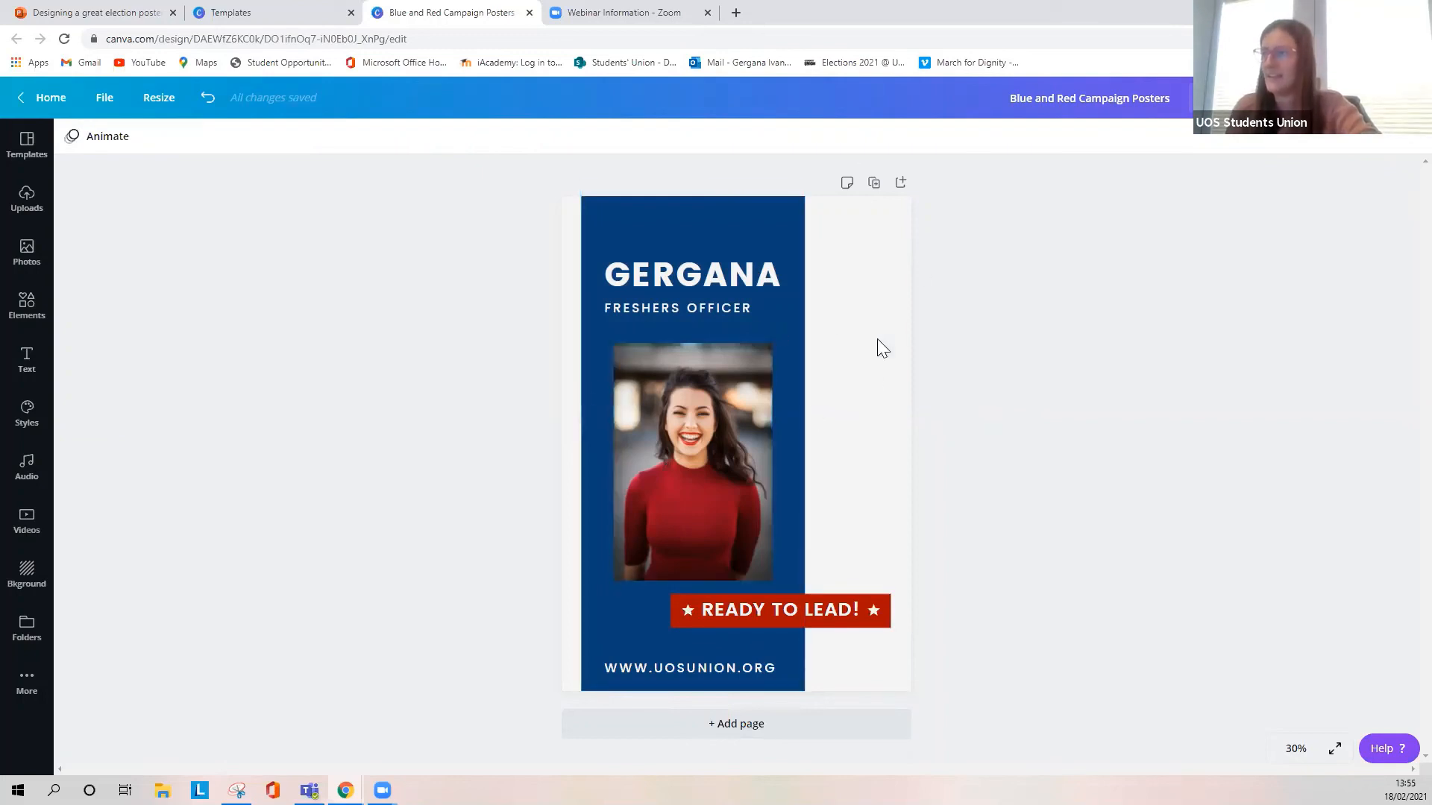
- Widen the blue panel to cover the whole poster and align the portrait with the start of the text lines
left_click(783, 346)
left_click_drag(805, 436, 1089, 436)
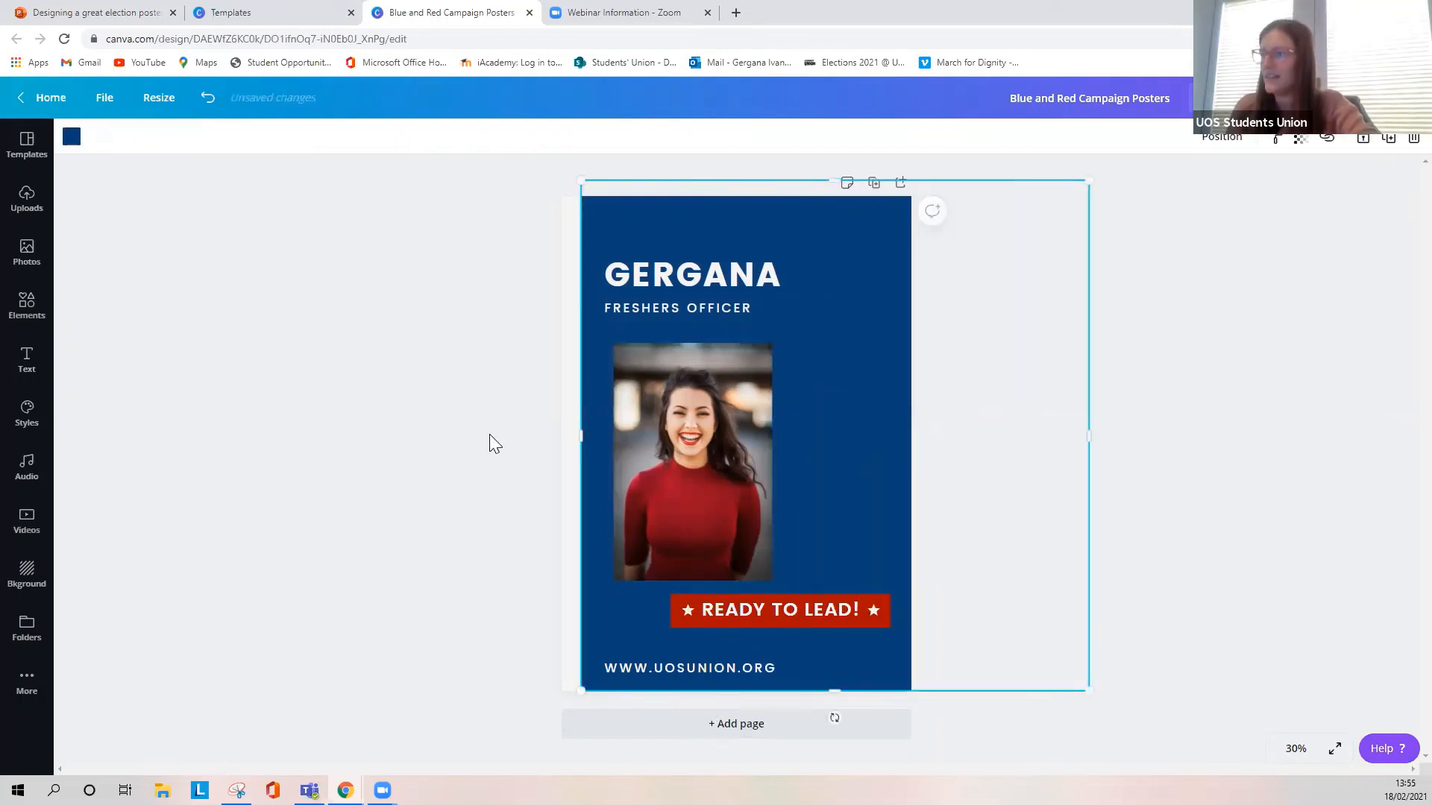
left_click_drag(586, 434, 463, 434)
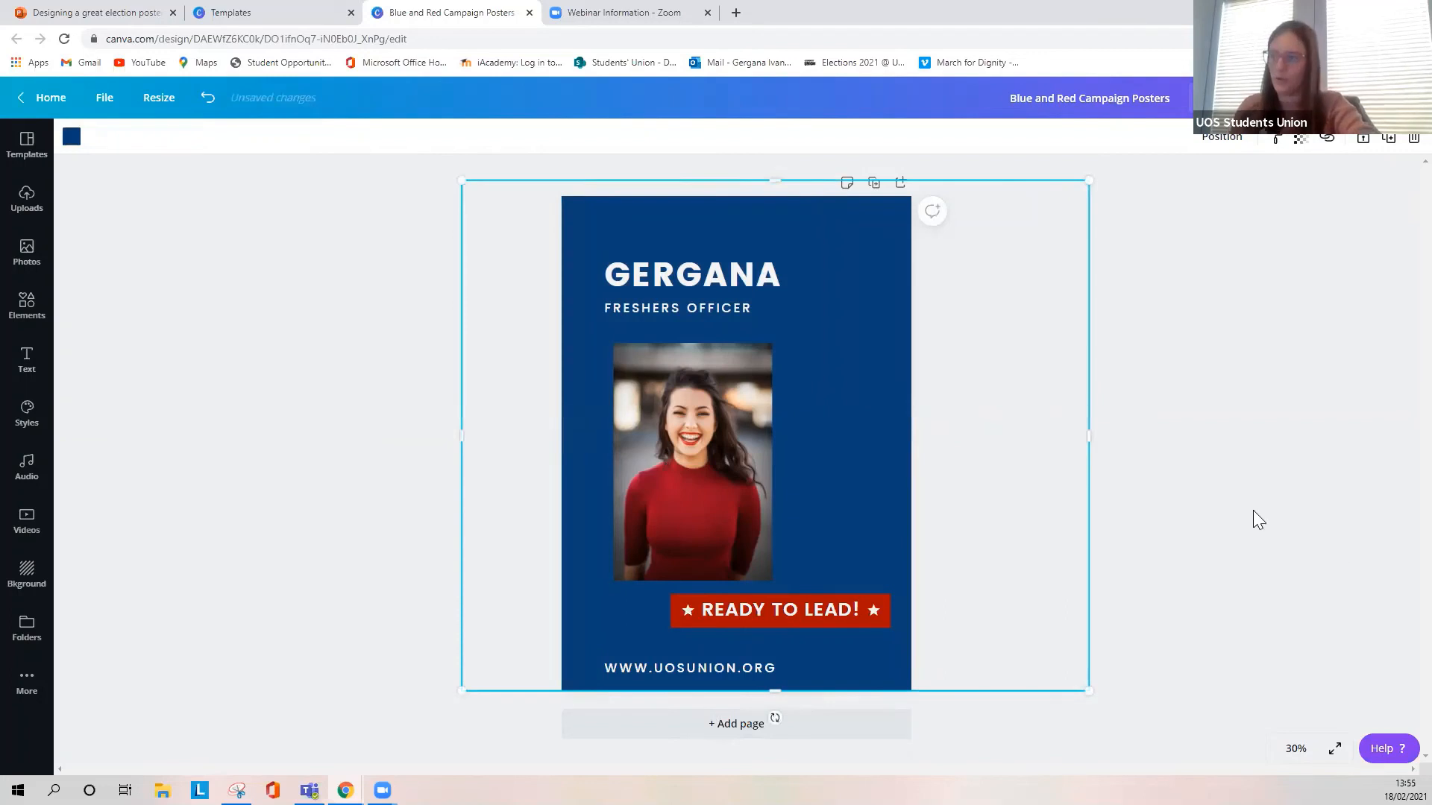
left_click_drag(707, 442, 698, 433)
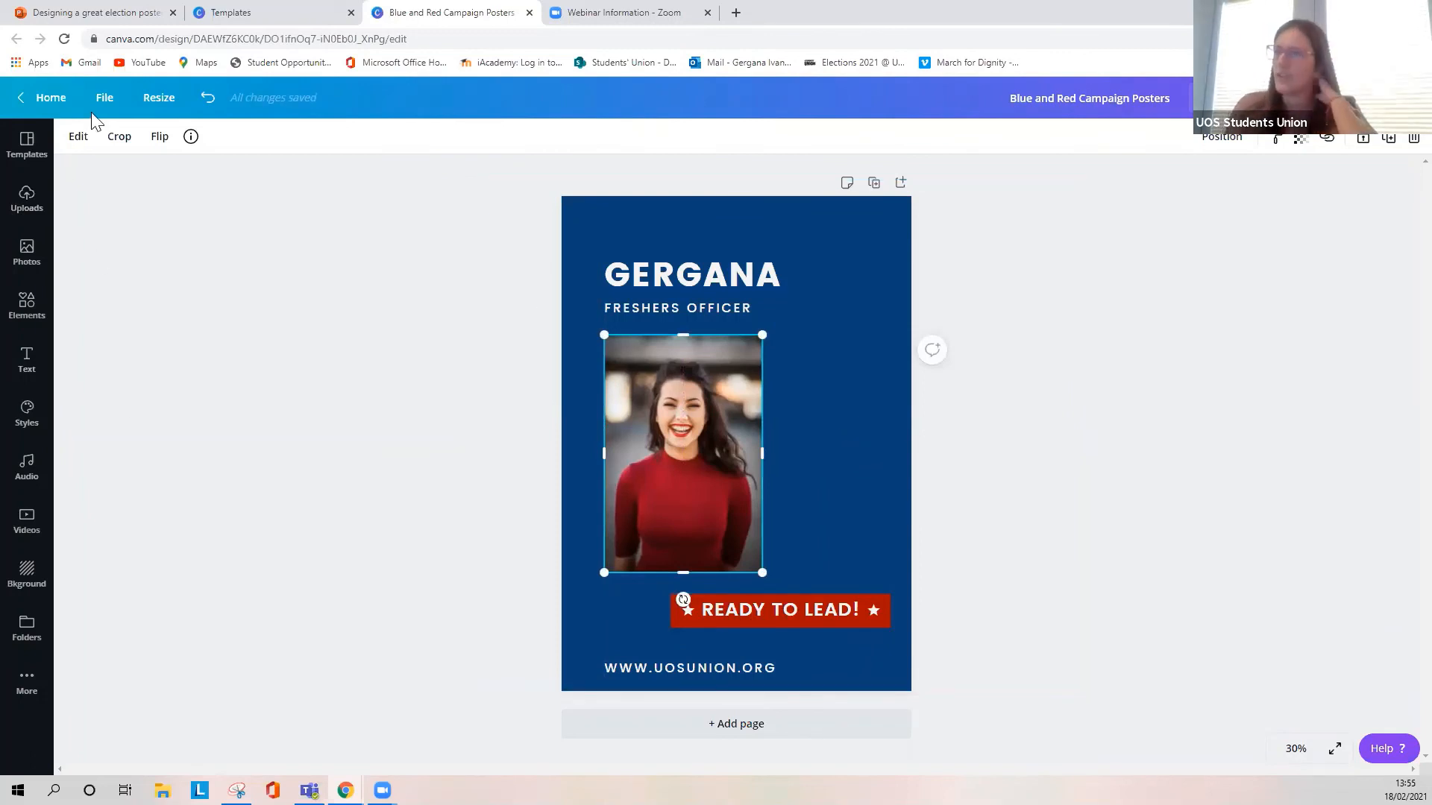
- Find the Instagram Post size with the search "insta" and create a resized copy of the poster in it
left_click(142, 109)
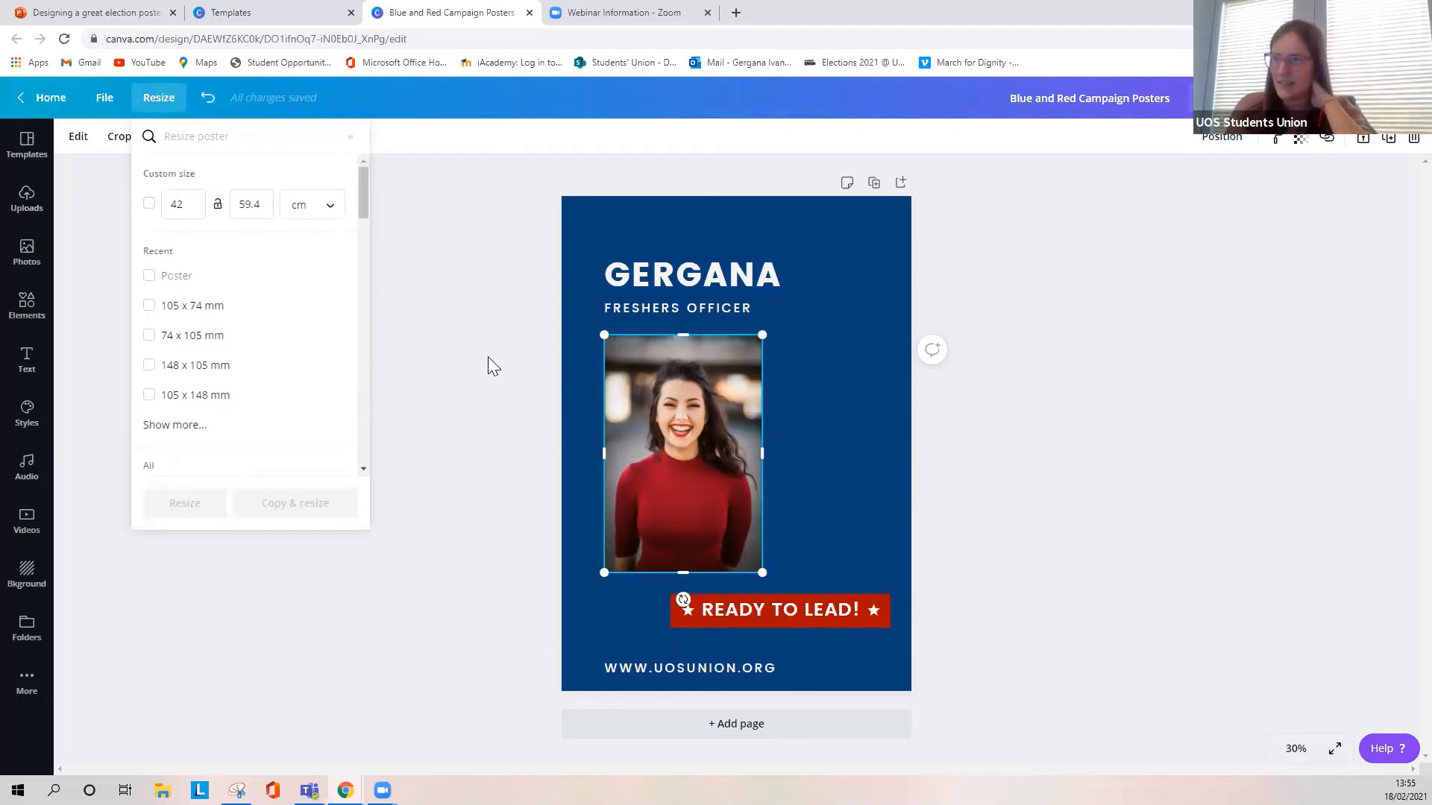
scroll(225, 372, "down", 2)
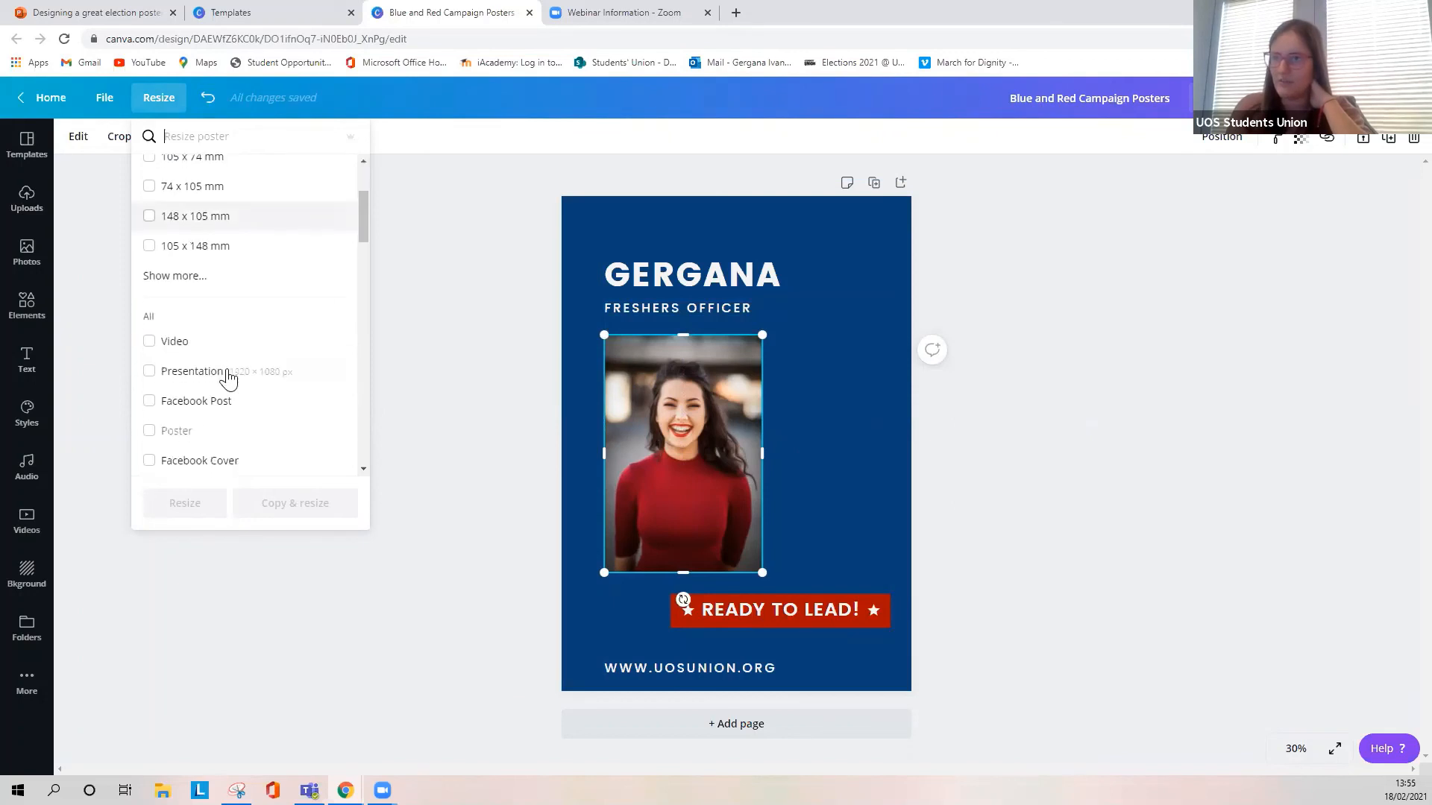
scroll(249, 358, "down", 2)
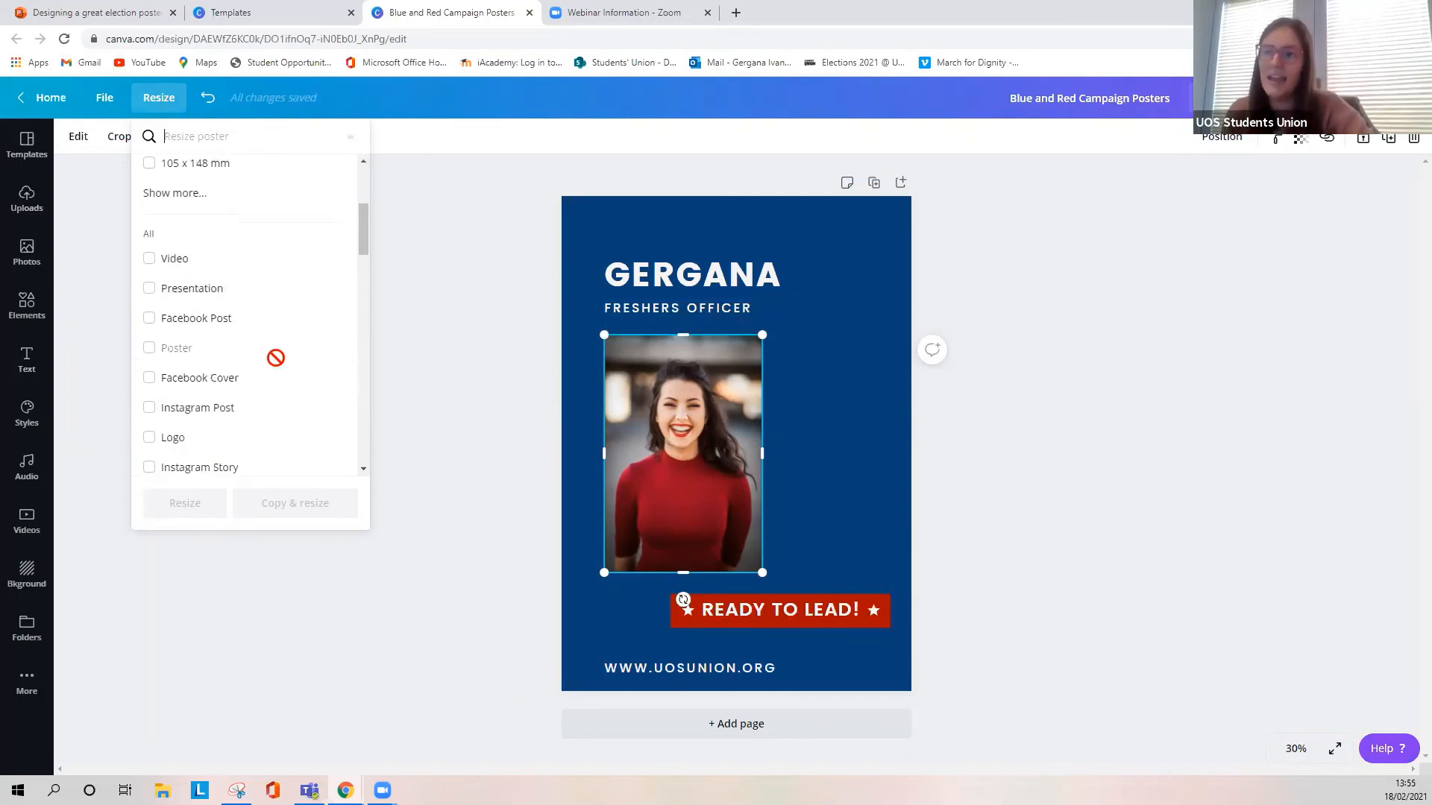
scroll(276, 358, "down", 1)
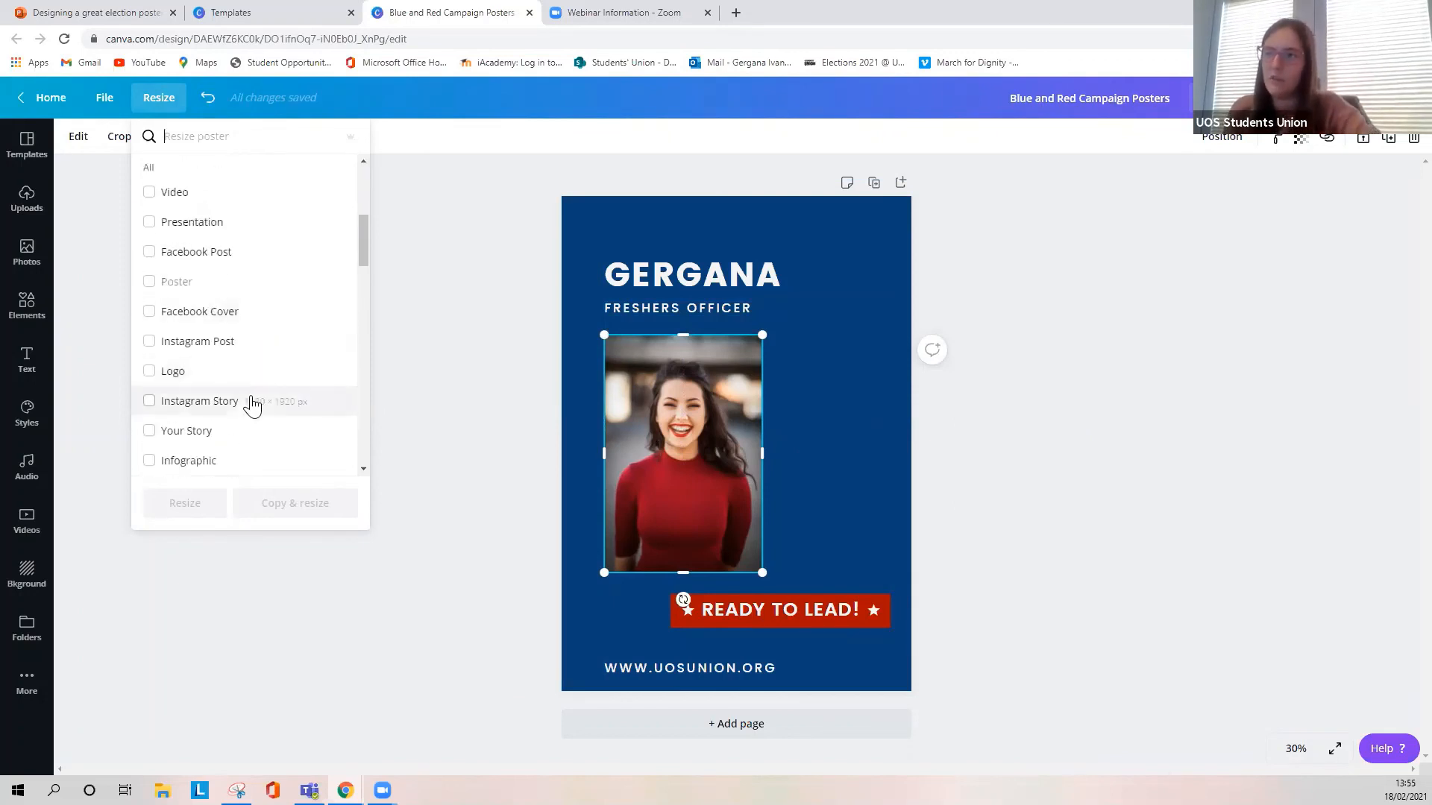
scroll(252, 405, "down", 3)
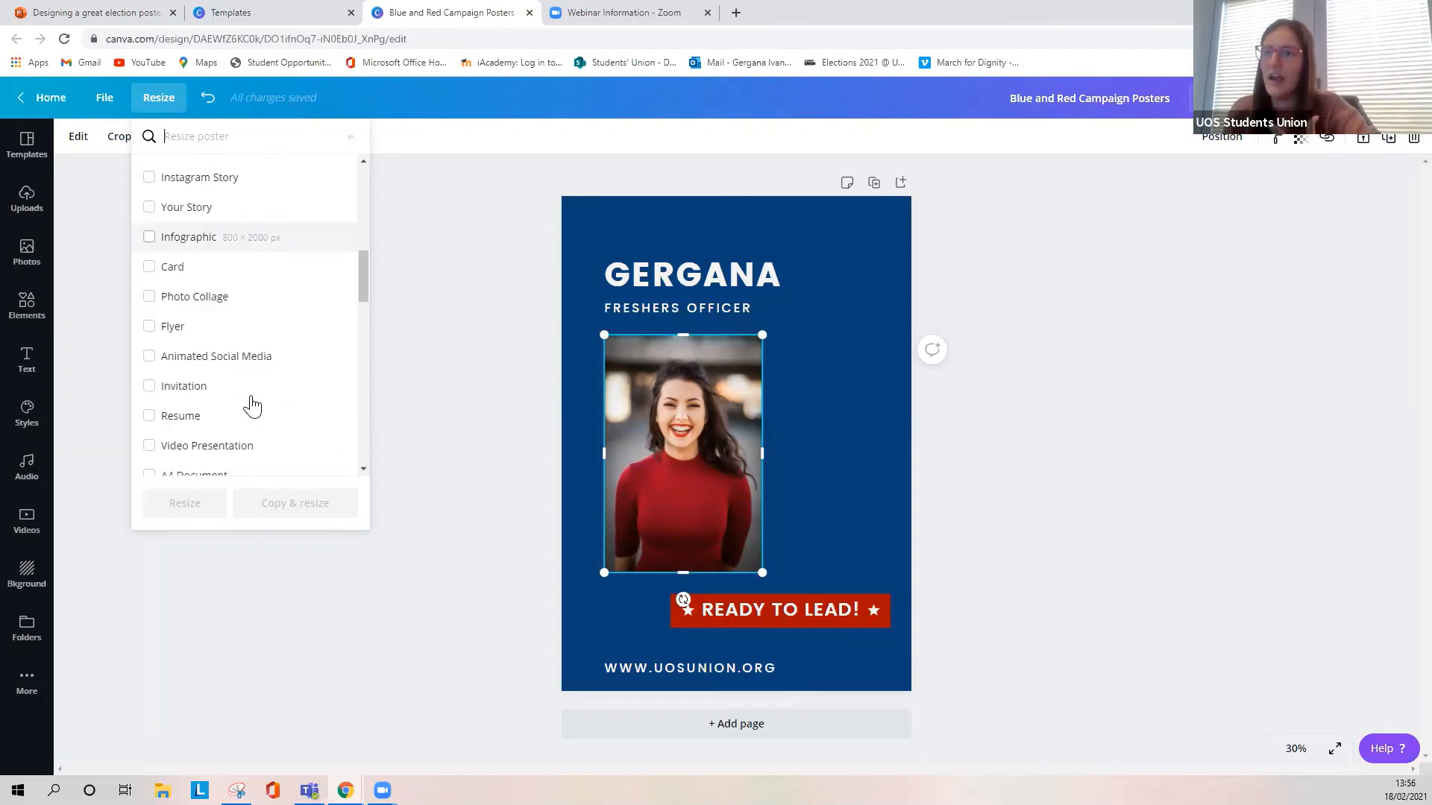
scroll(275, 256, "up", 5)
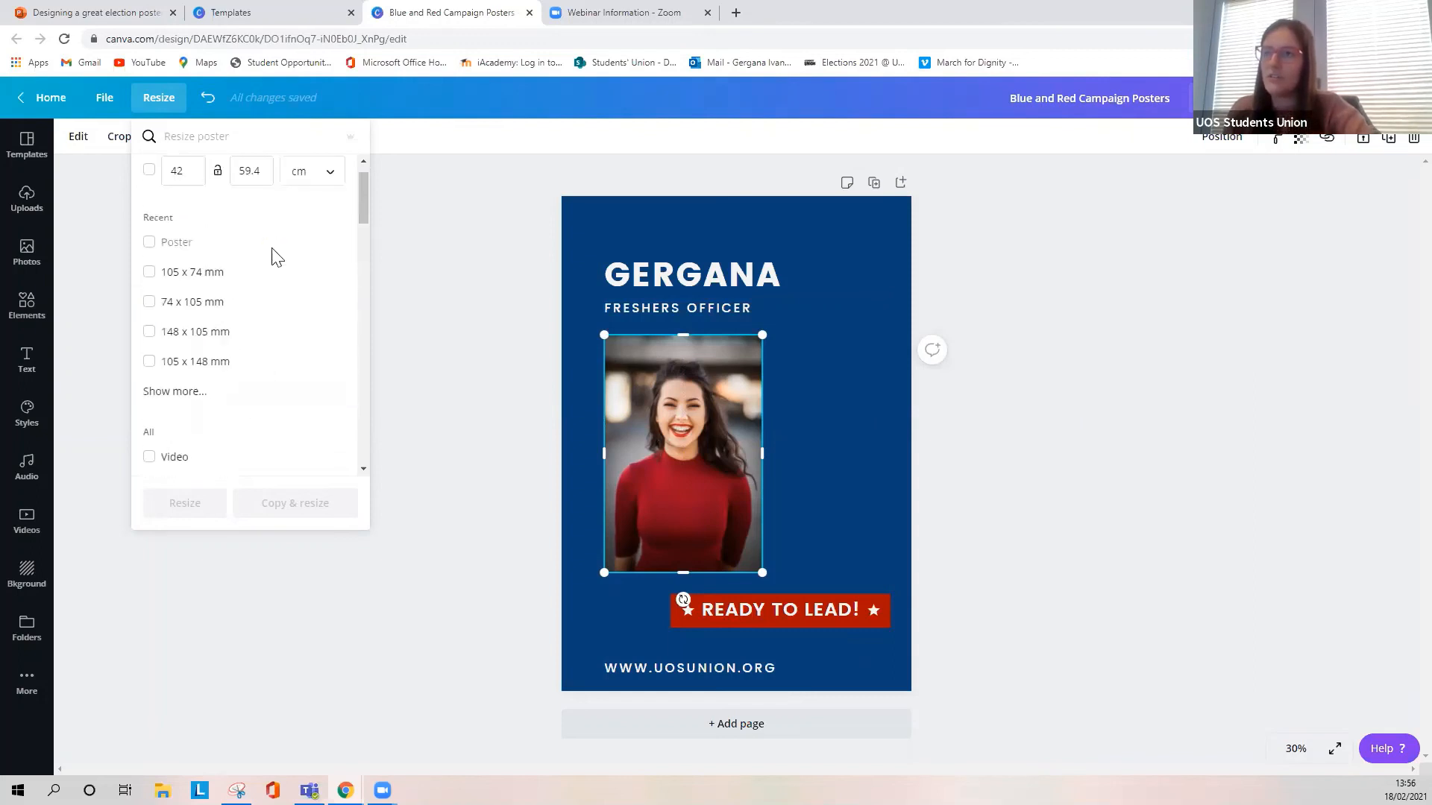
left_click(246, 137)
type("insta")
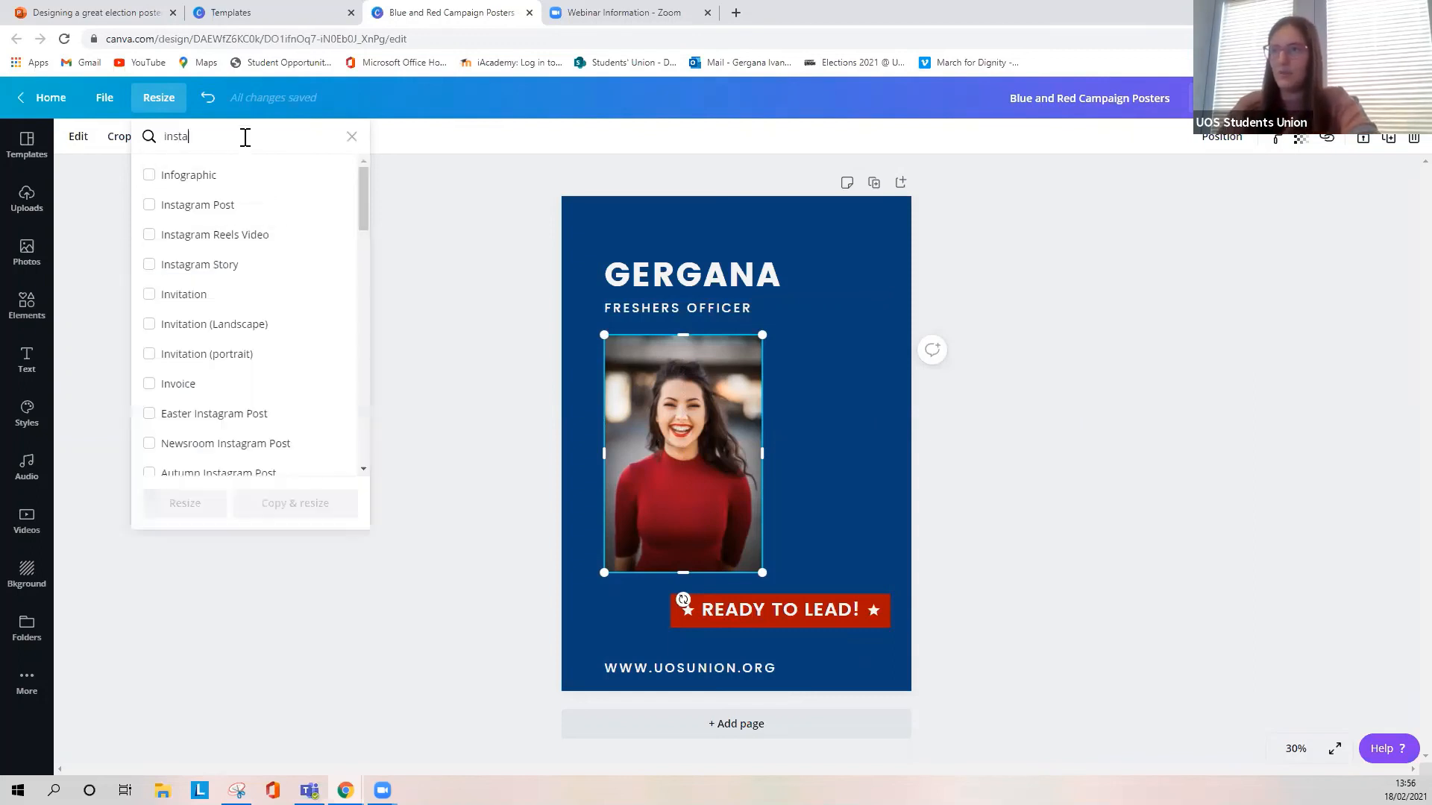
left_click(237, 174)
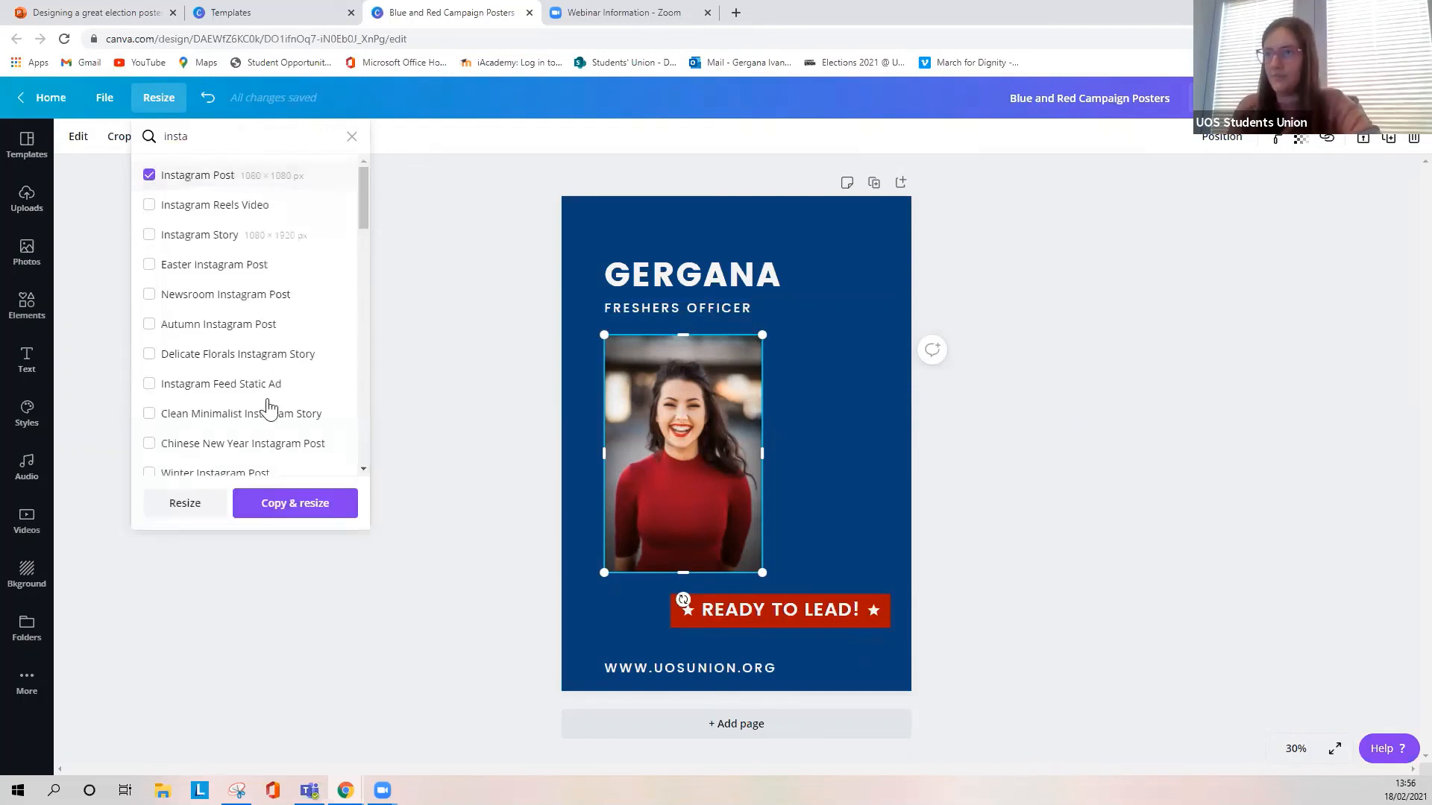
left_click(285, 501)
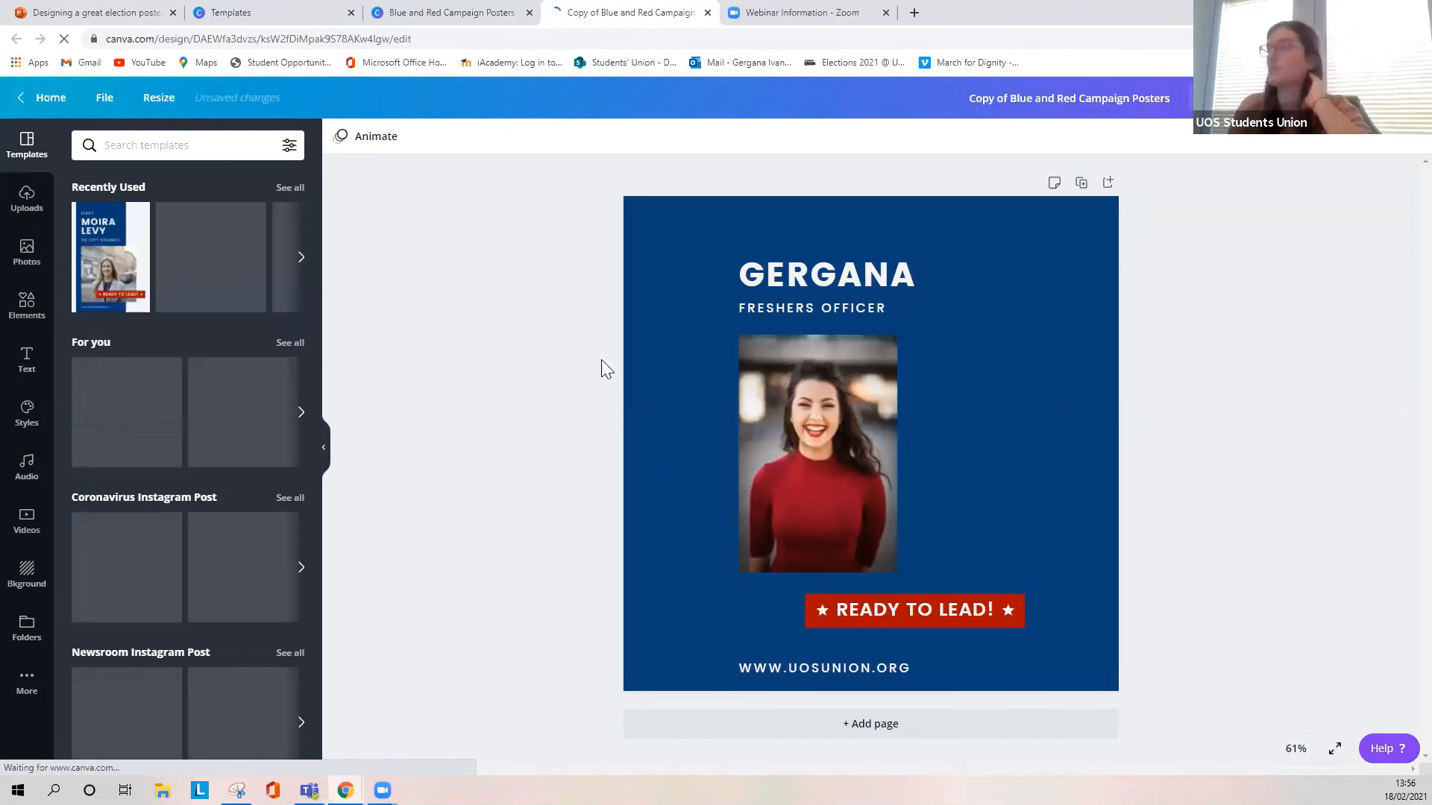
- Enlarge the candidate's name headline to about size 107, and enlarge and centre the portrait beneath it
left_click(821, 280)
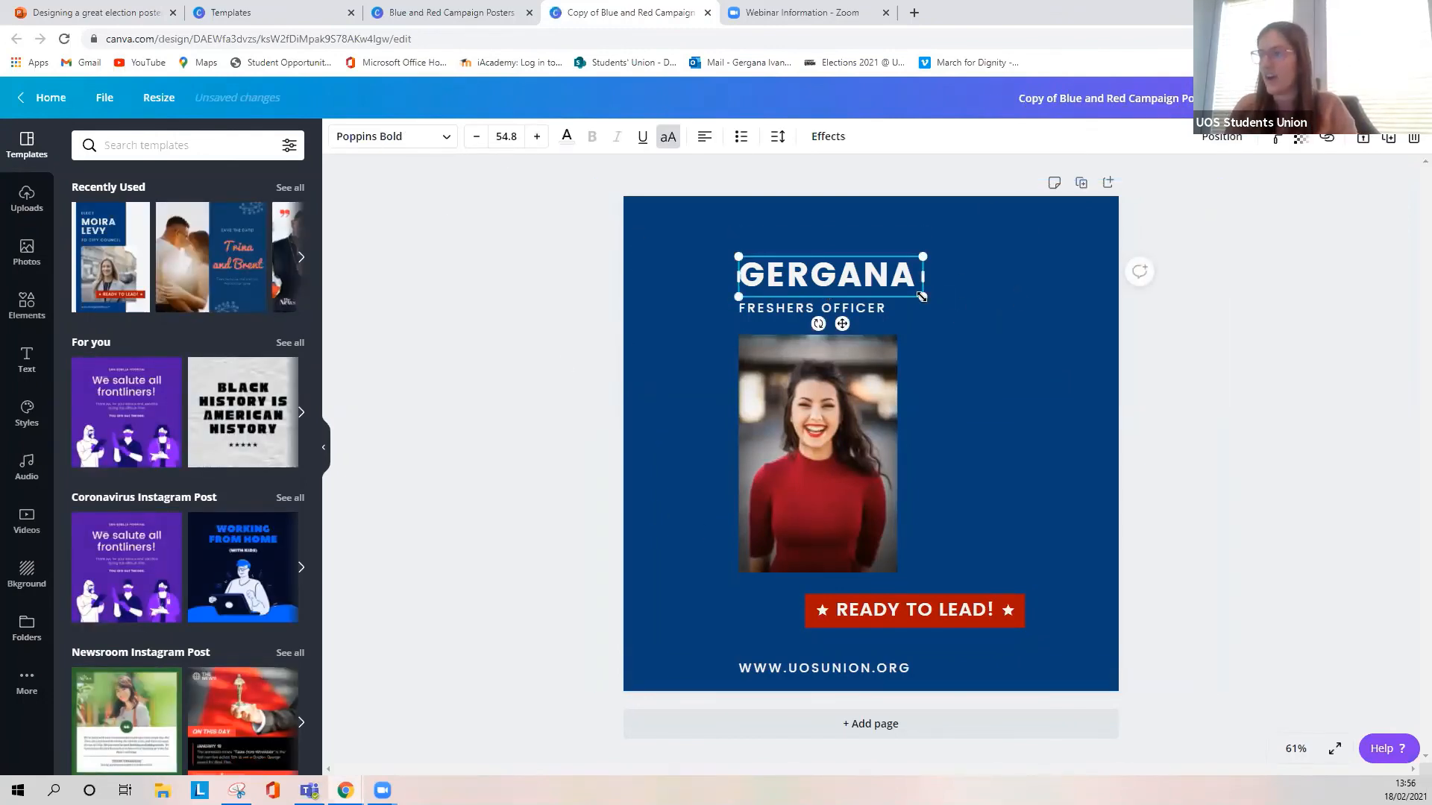
left_click_drag(1075, 364, 1119, 402)
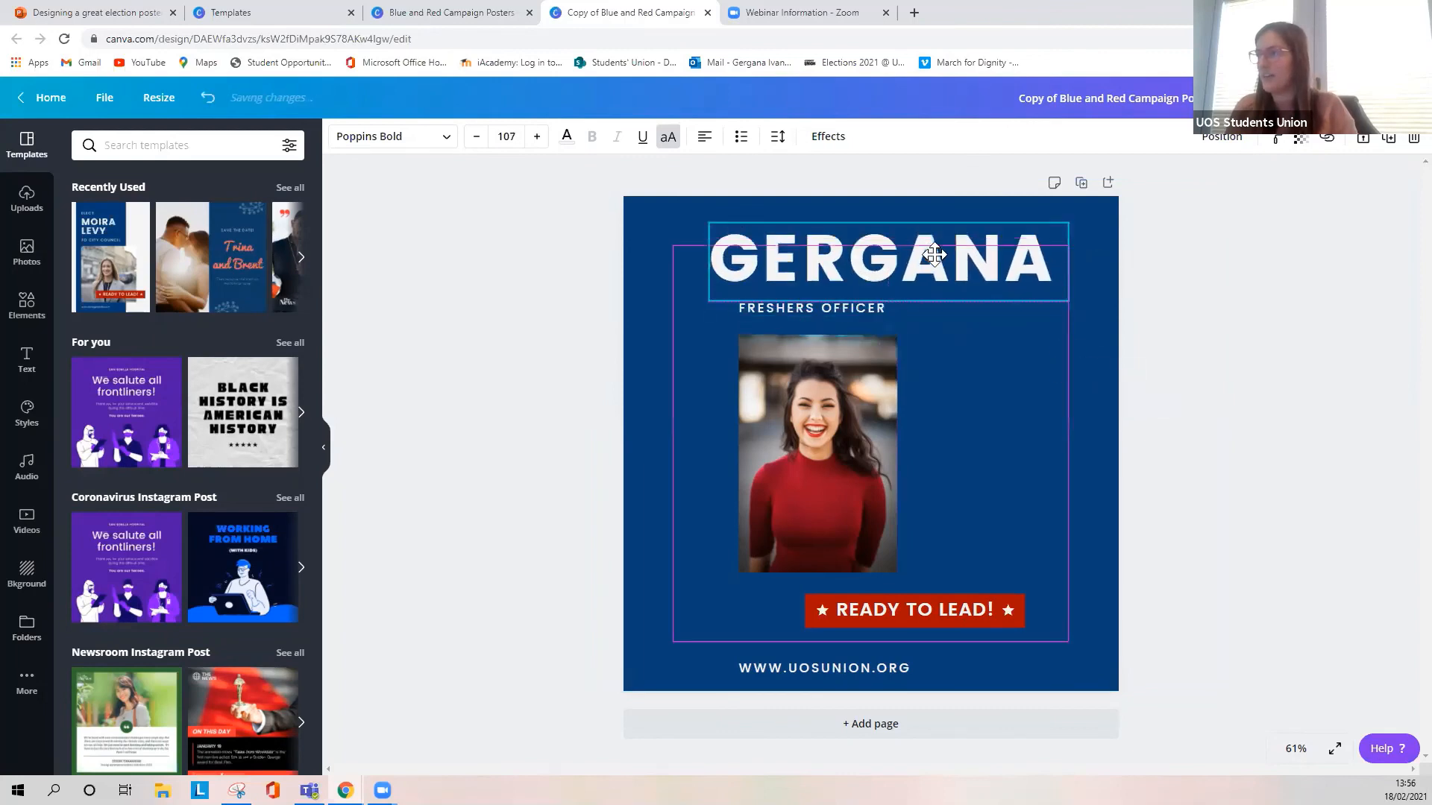
left_click(888, 531)
left_click_drag(896, 572, 919, 605)
left_click_drag(829, 506, 863, 504)
- Centre the red banner, website address and "FRESHERS OFFICER" line around the portrait, and nudge the portrait slightly to the right
left_click(933, 615)
left_click_drag(920, 640, 887, 678)
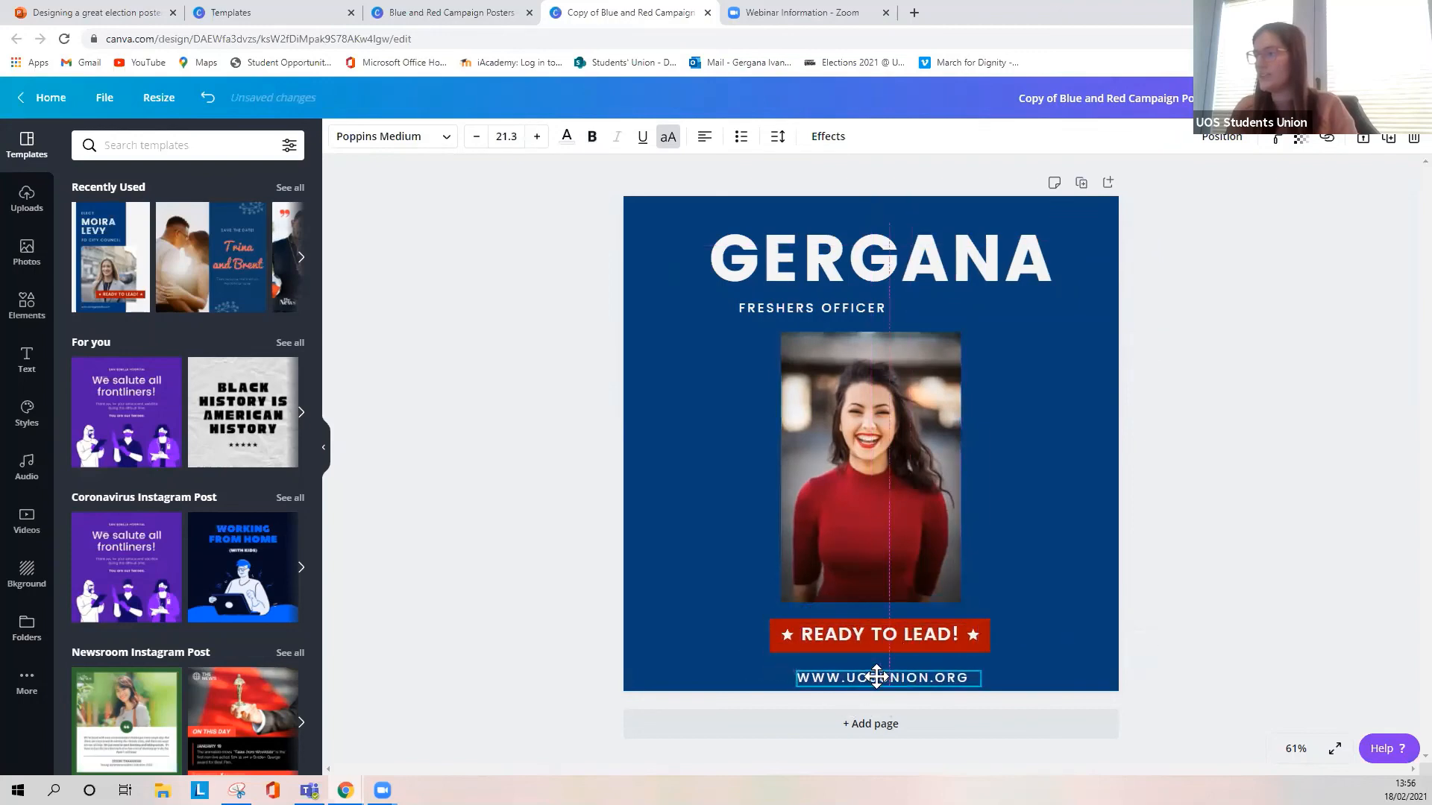
left_click_drag(808, 310, 867, 310)
left_click(1259, 416)
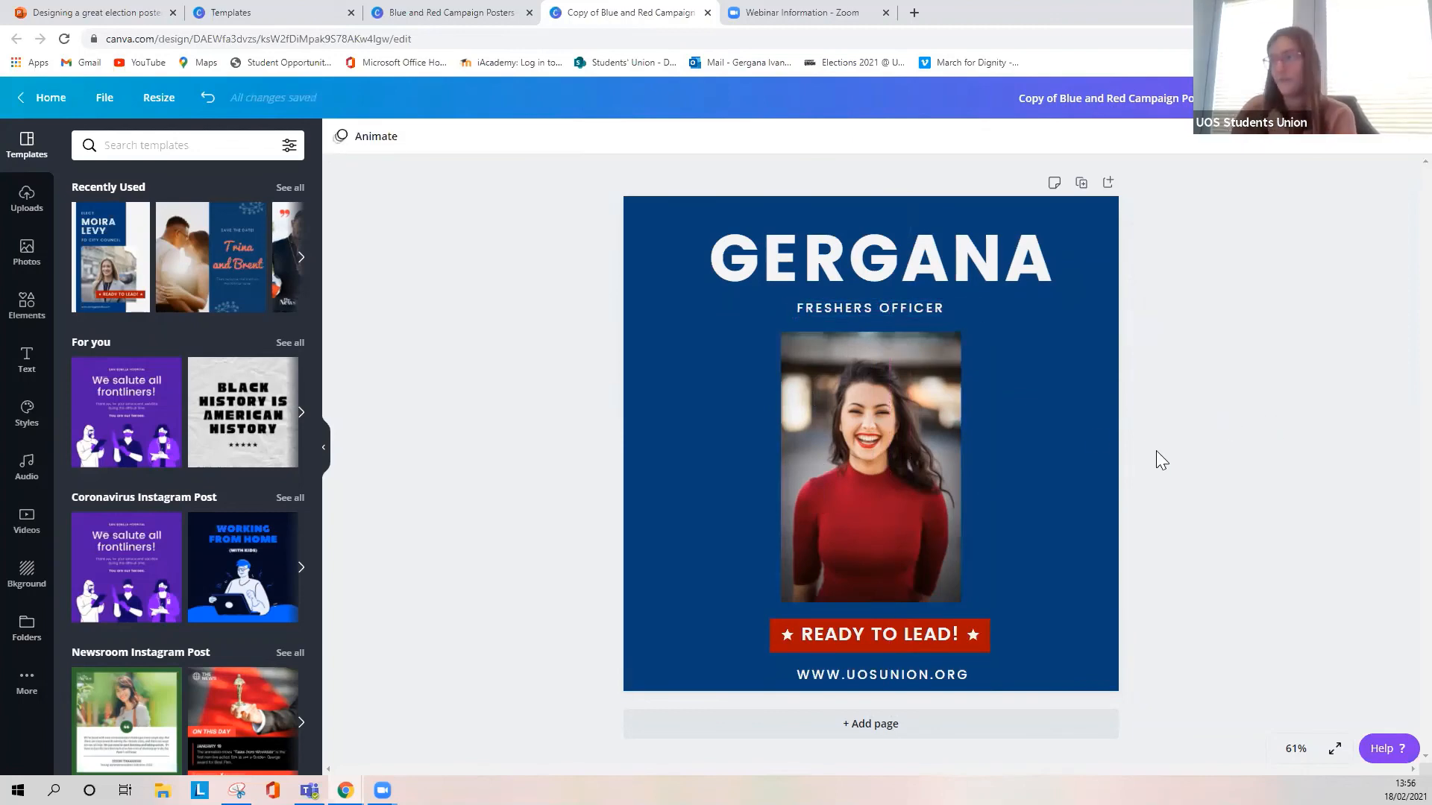
left_click(894, 442)
left_click_drag(894, 442, 910, 444)
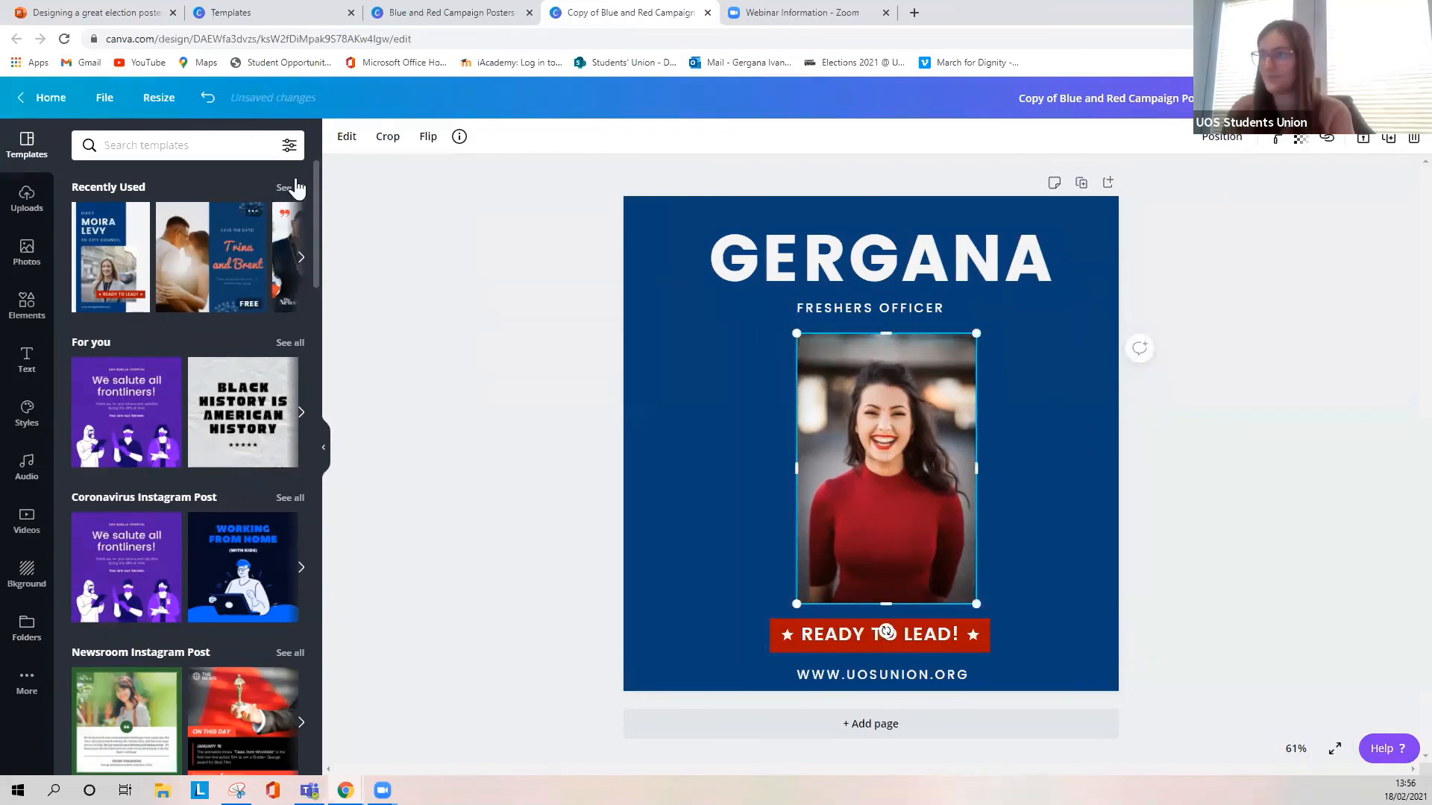
- Search the resize formats for "email" and create a resized copy of the Instagram post as an Email Header
left_click(152, 100)
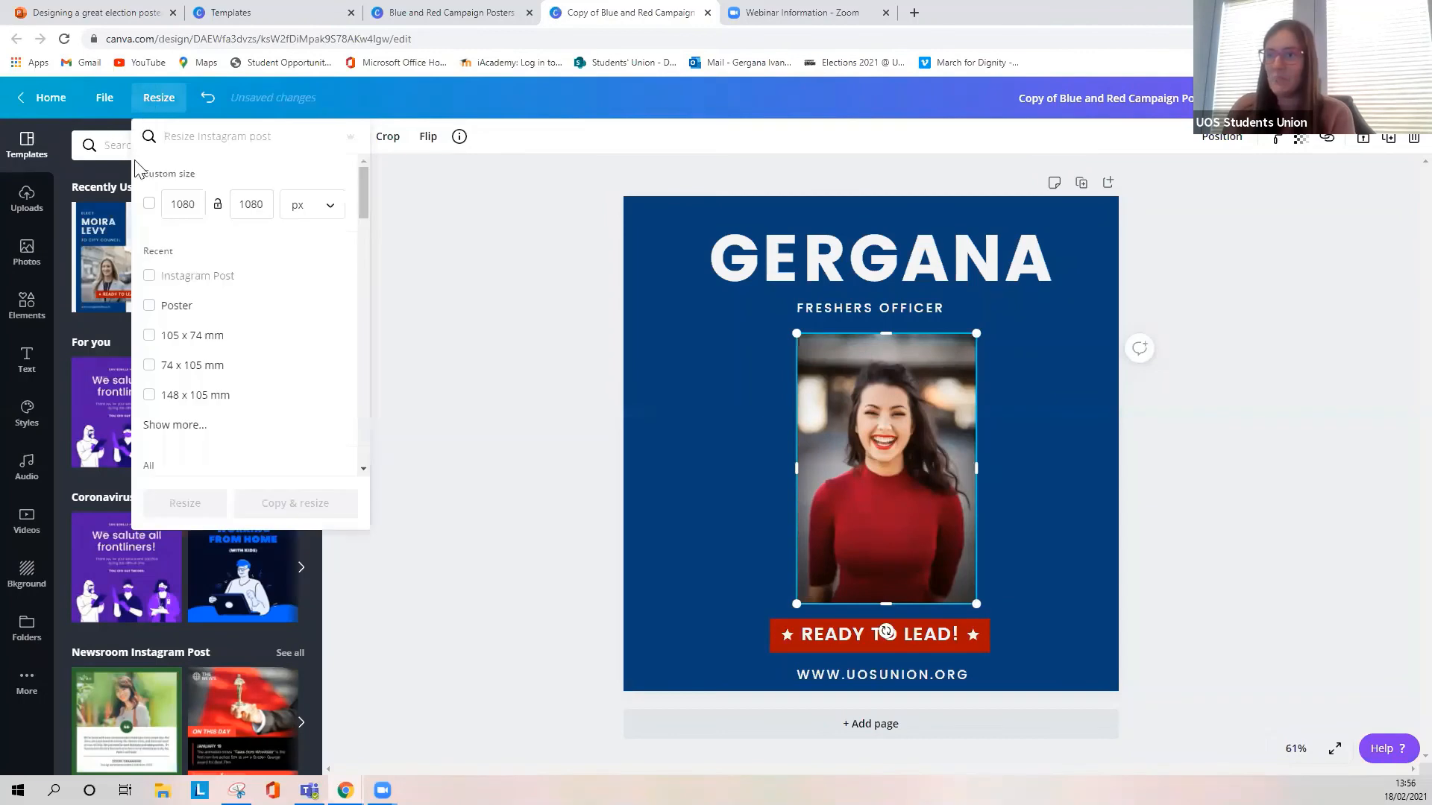
scroll(221, 309, "down", 3)
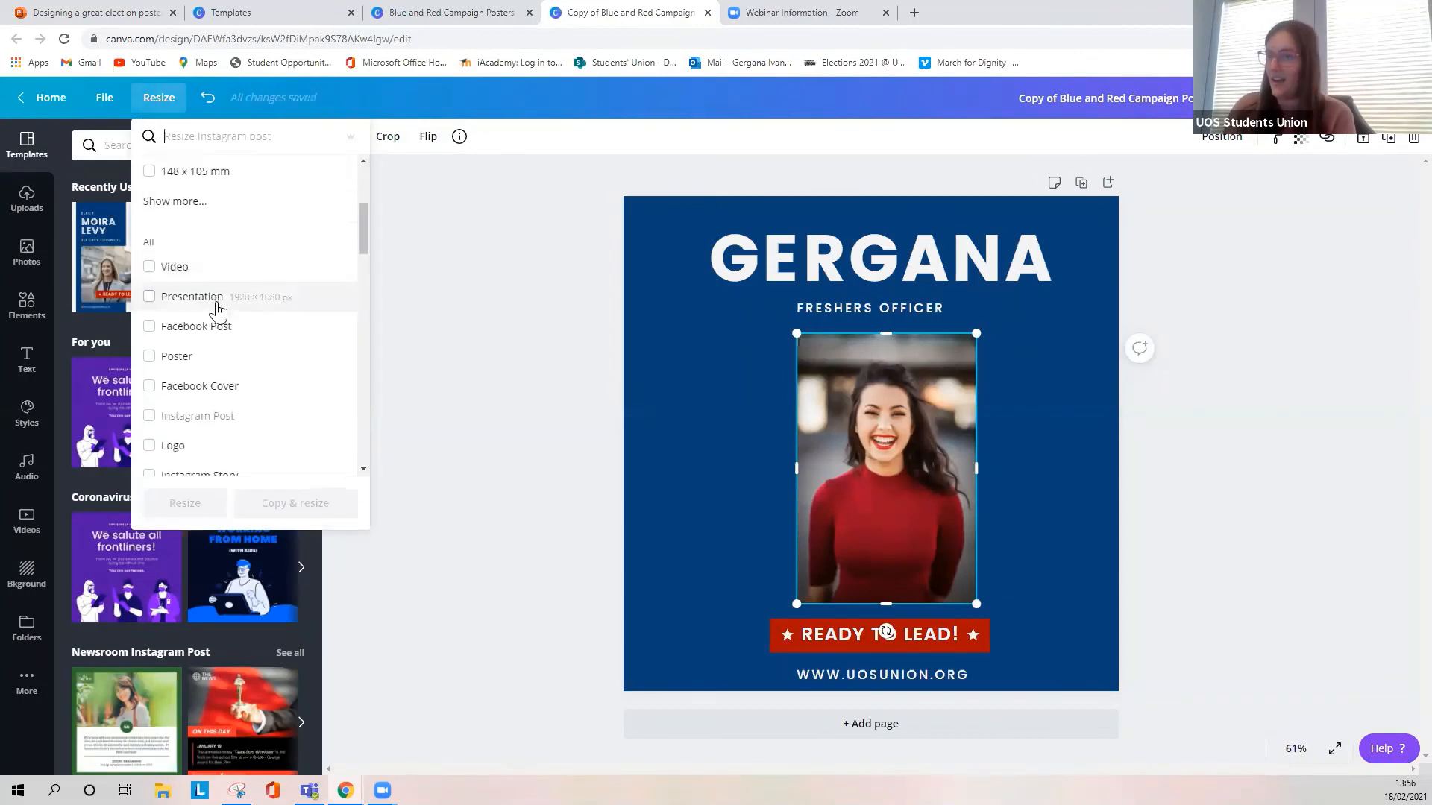
scroll(276, 388, "down", 2)
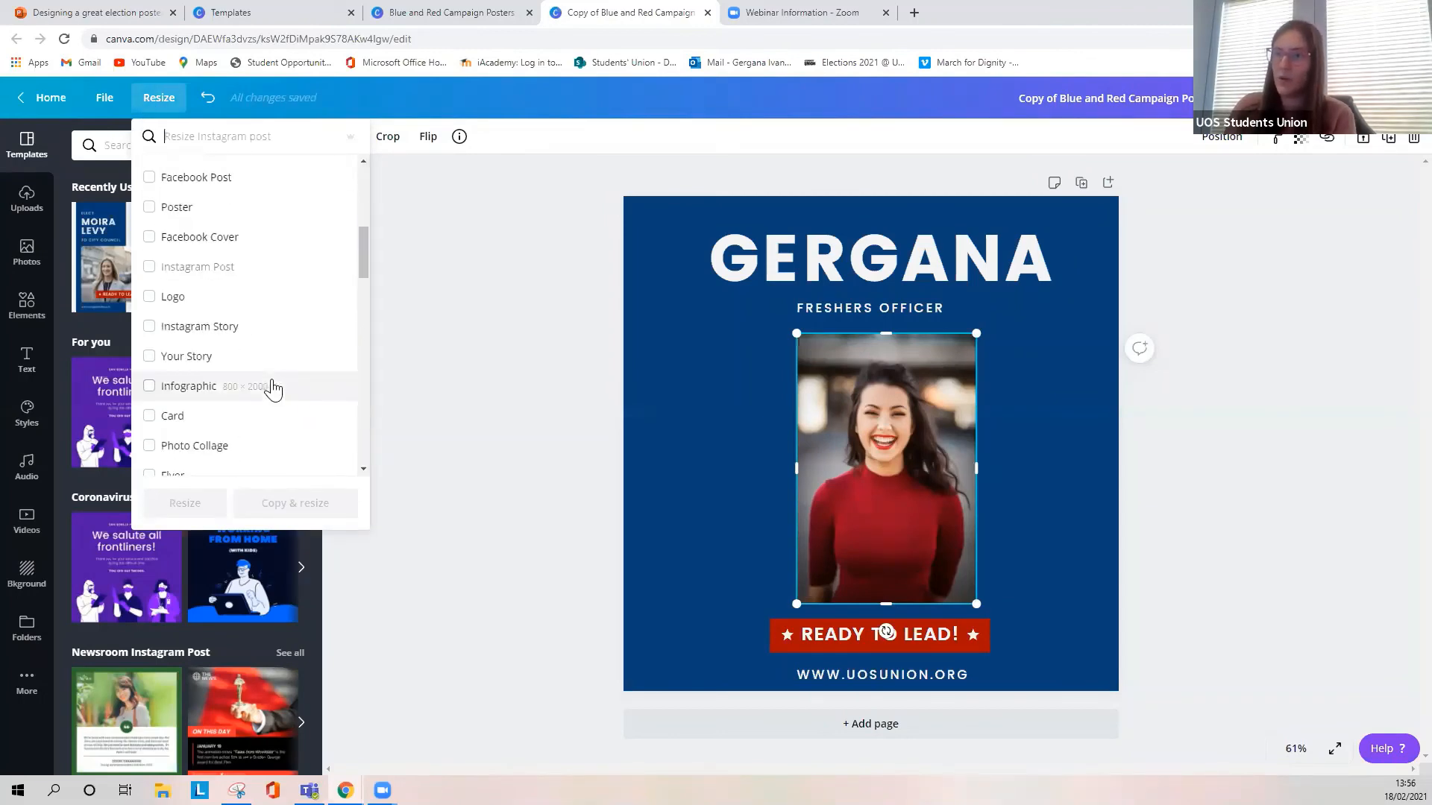
left_click(220, 134)
type("email")
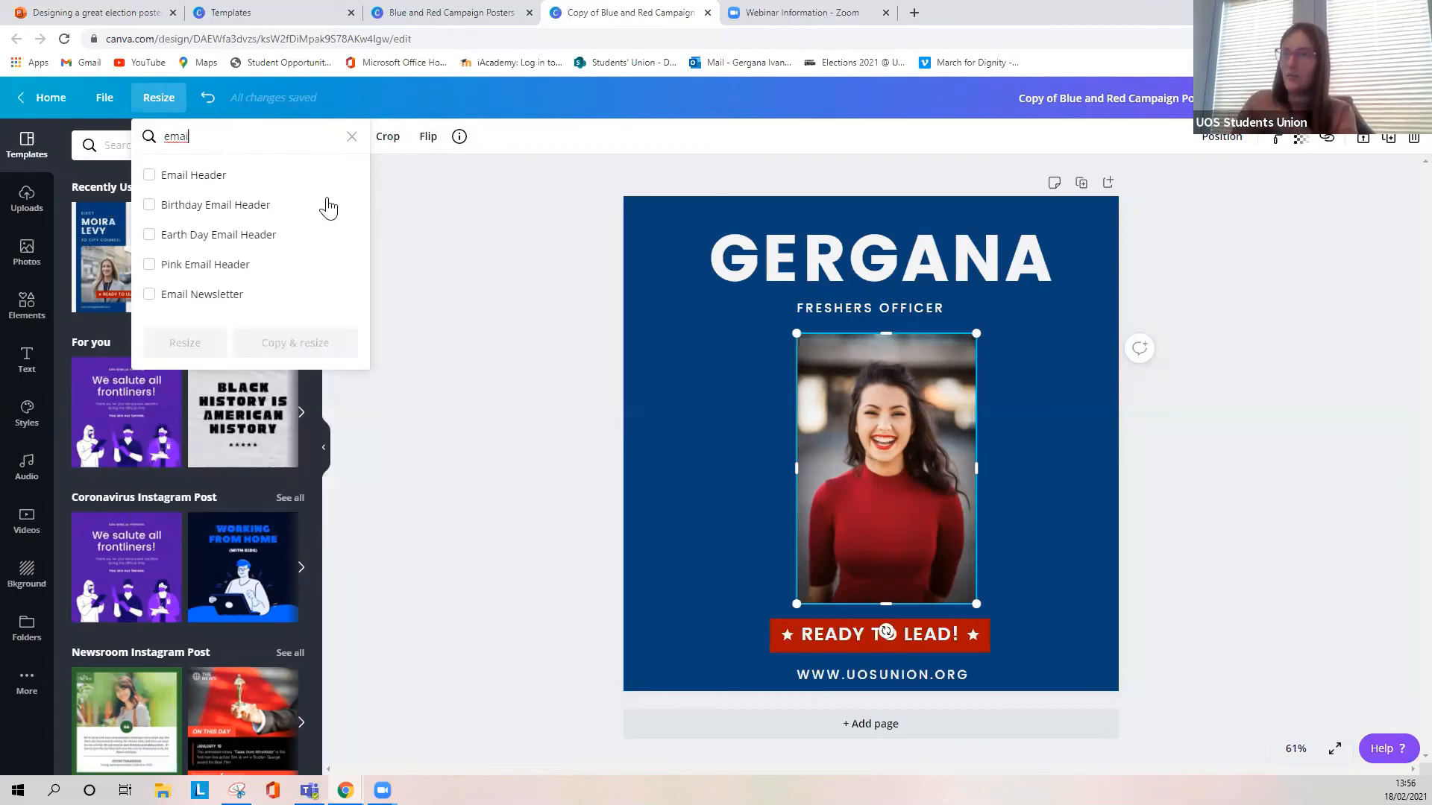
left_click(268, 176)
left_click(319, 350)
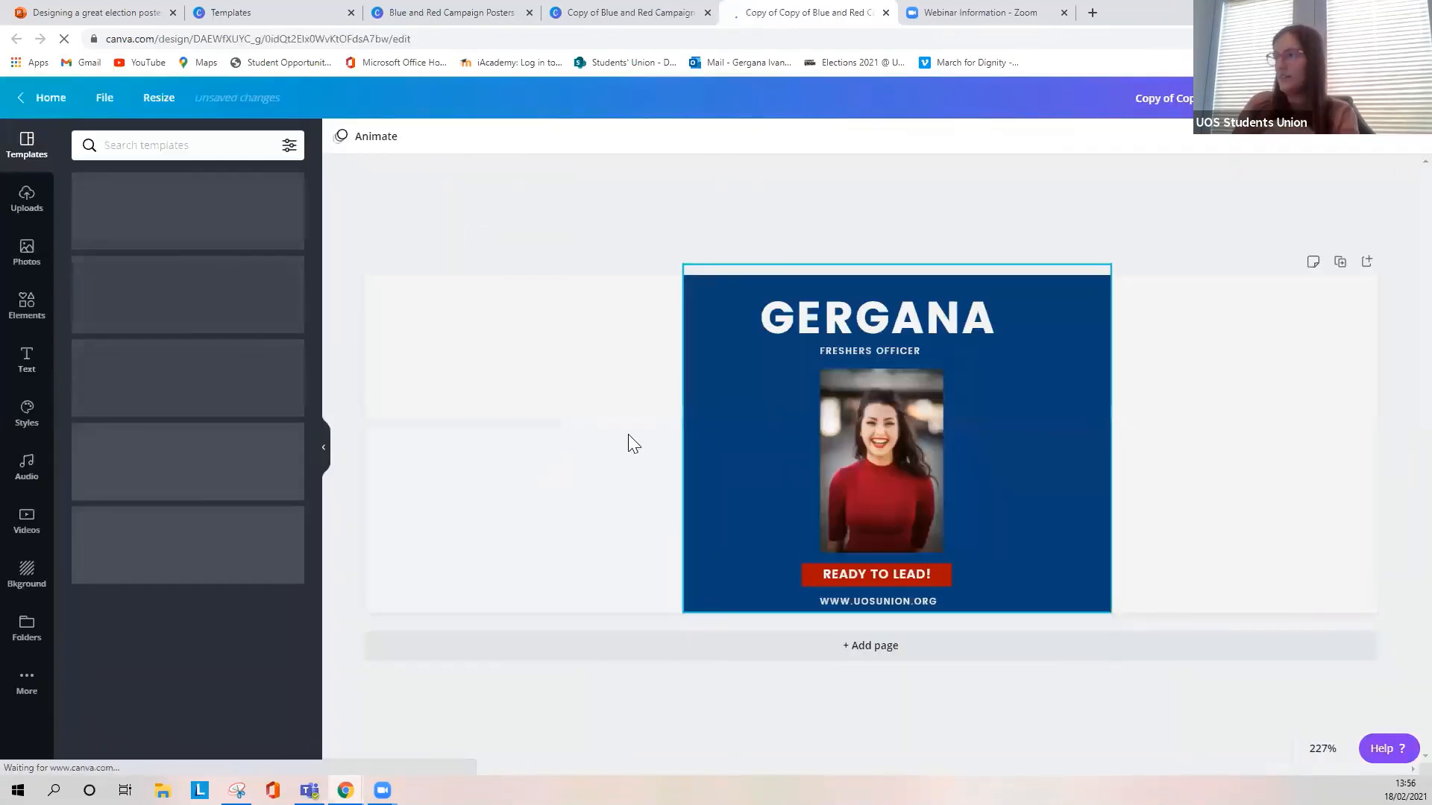
- Stretch the blue background panel on both sides to cover the full width of the email header
left_click(694, 471)
left_click_drag(684, 443, 323, 451)
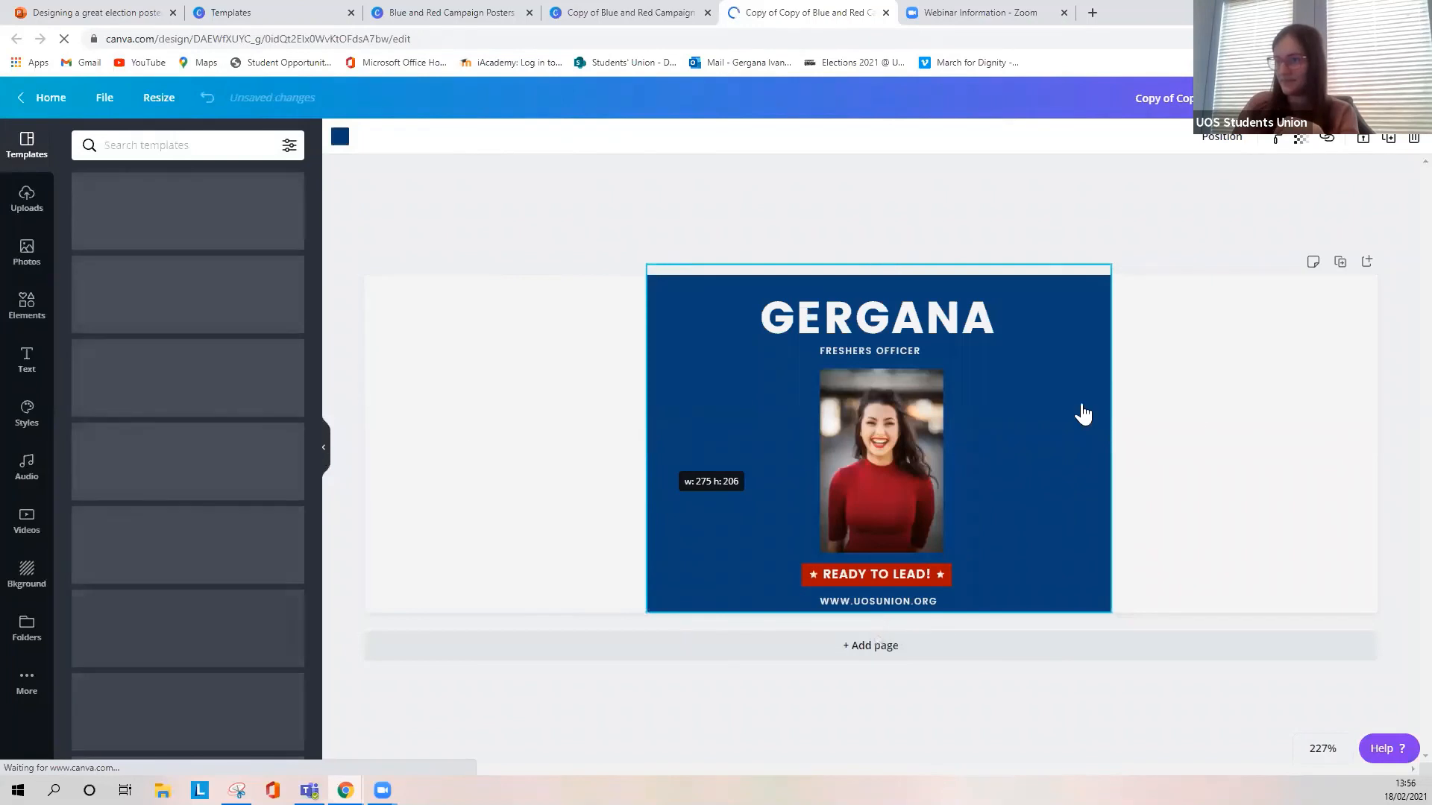
left_click_drag(1110, 422, 1398, 419)
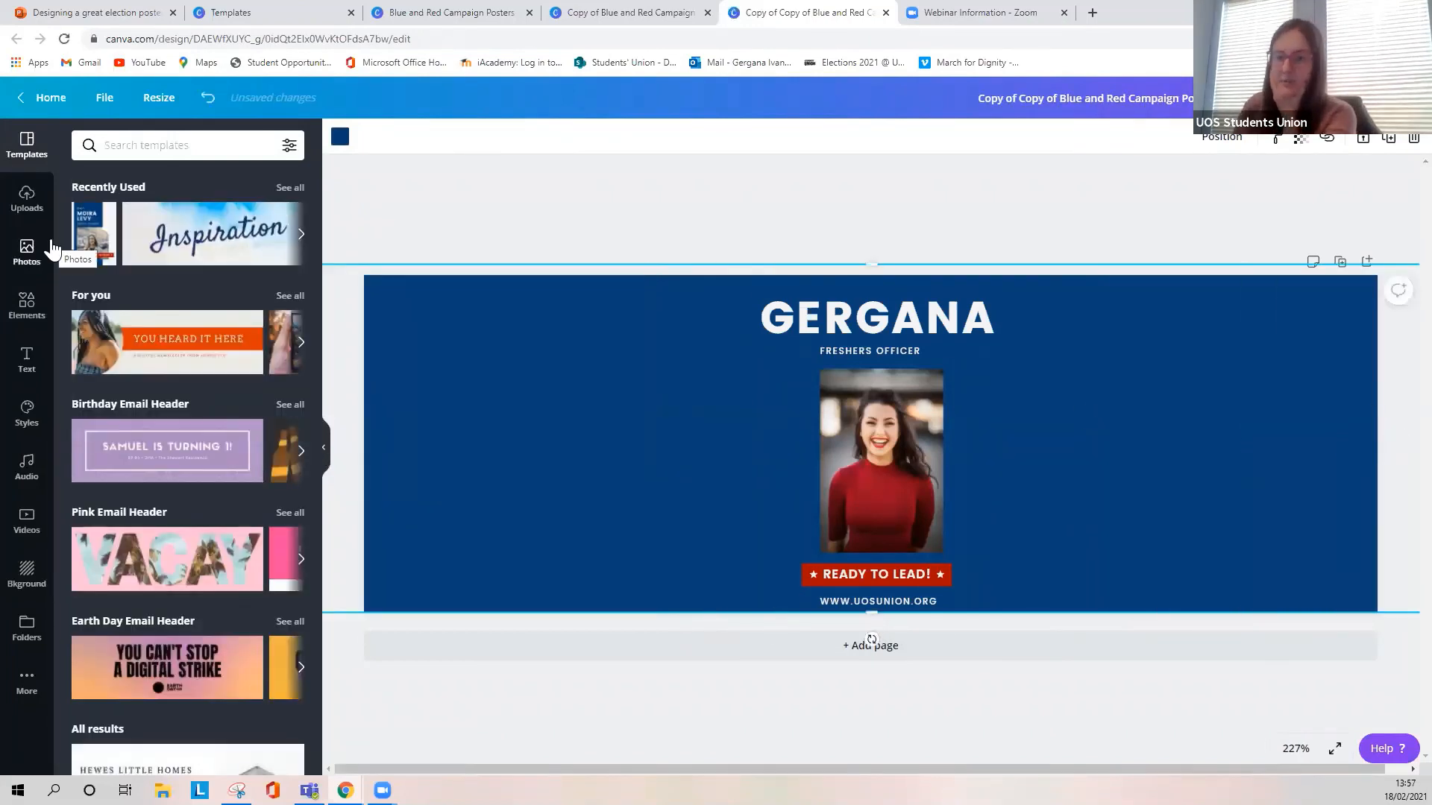
- Browse the trending stock photos in Canva's photo library for images suited to the campaign design
left_click(30, 253)
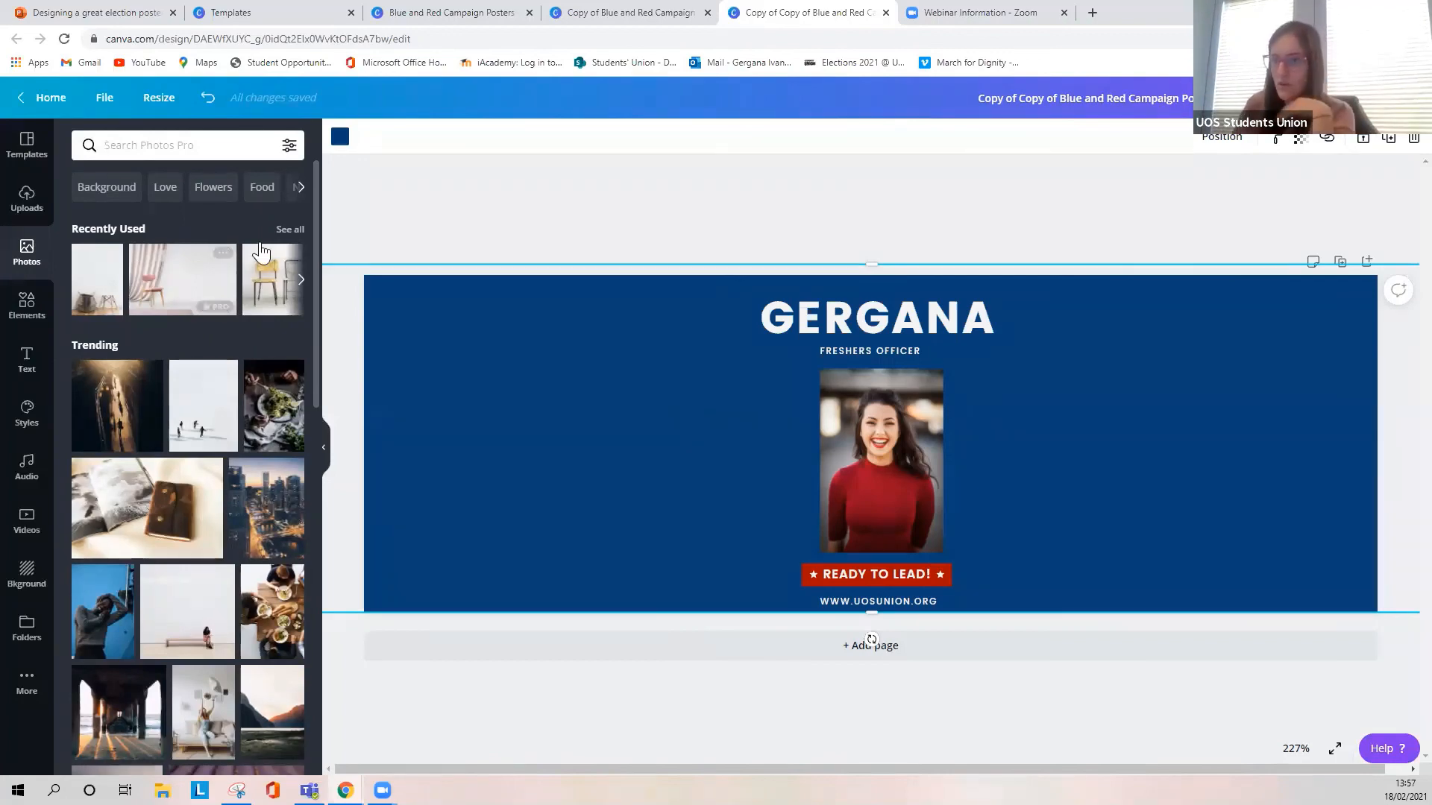
scroll(157, 617, "down", 1)
scroll(157, 617, "down", 5)
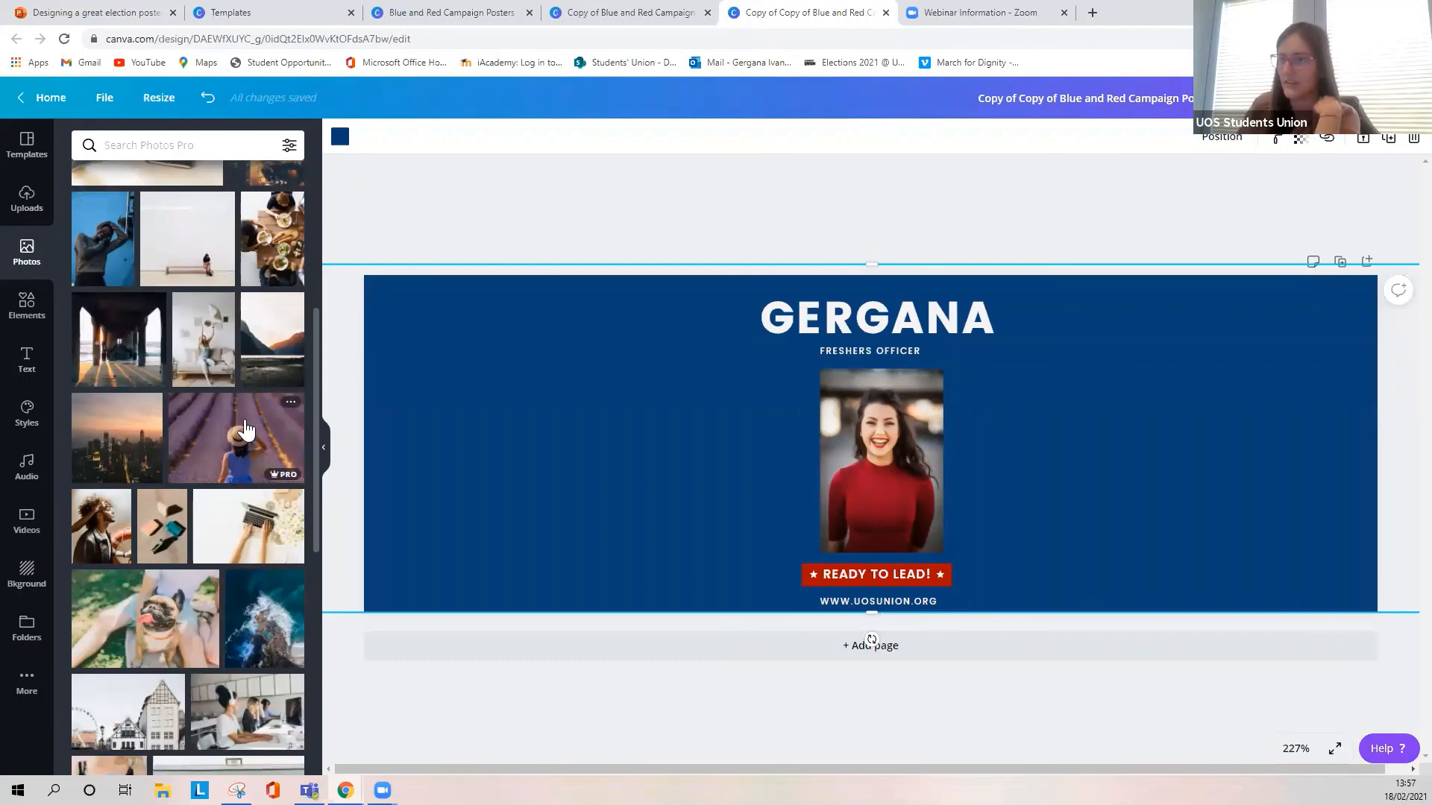
scroll(185, 446, "down", 7)
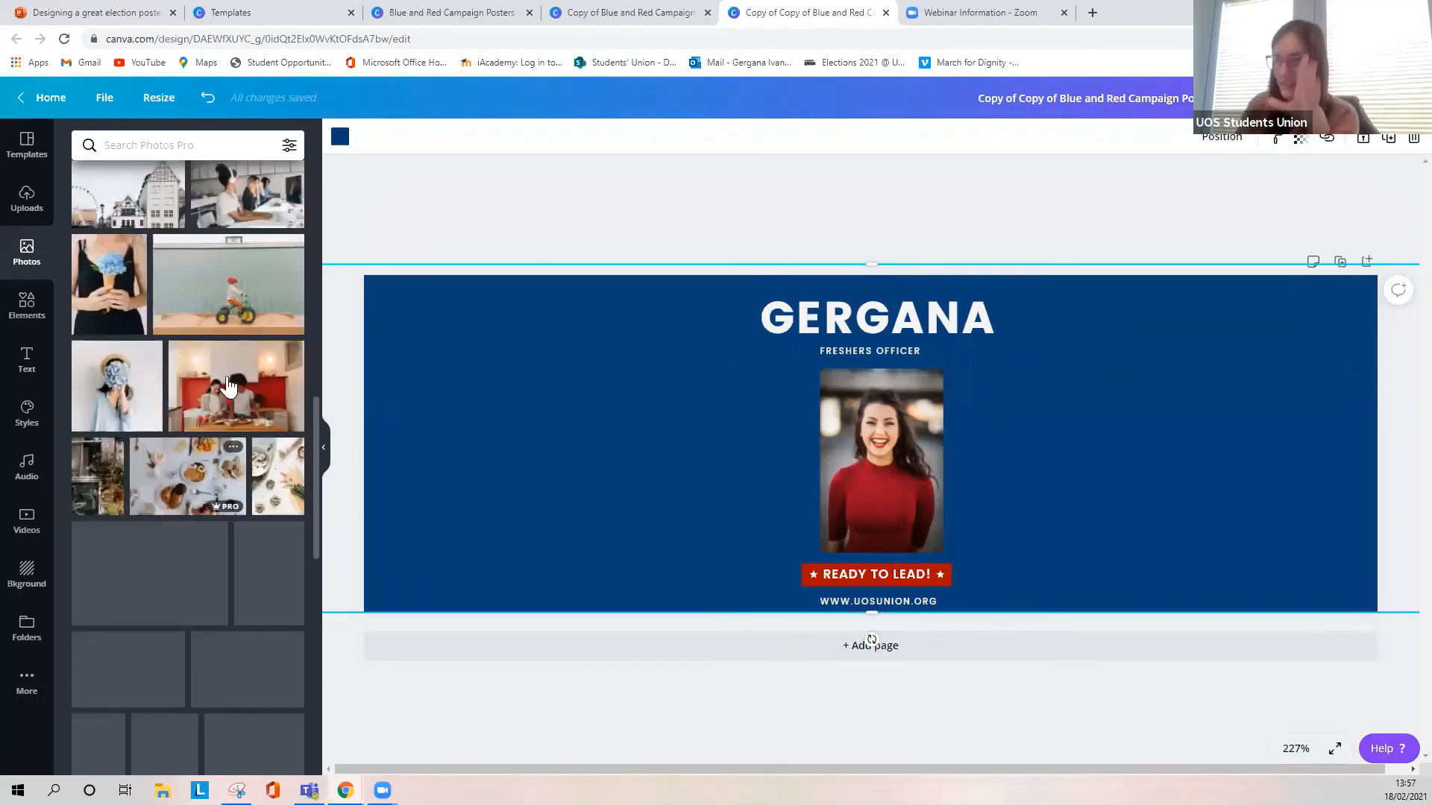
scroll(164, 380, "down", 6)
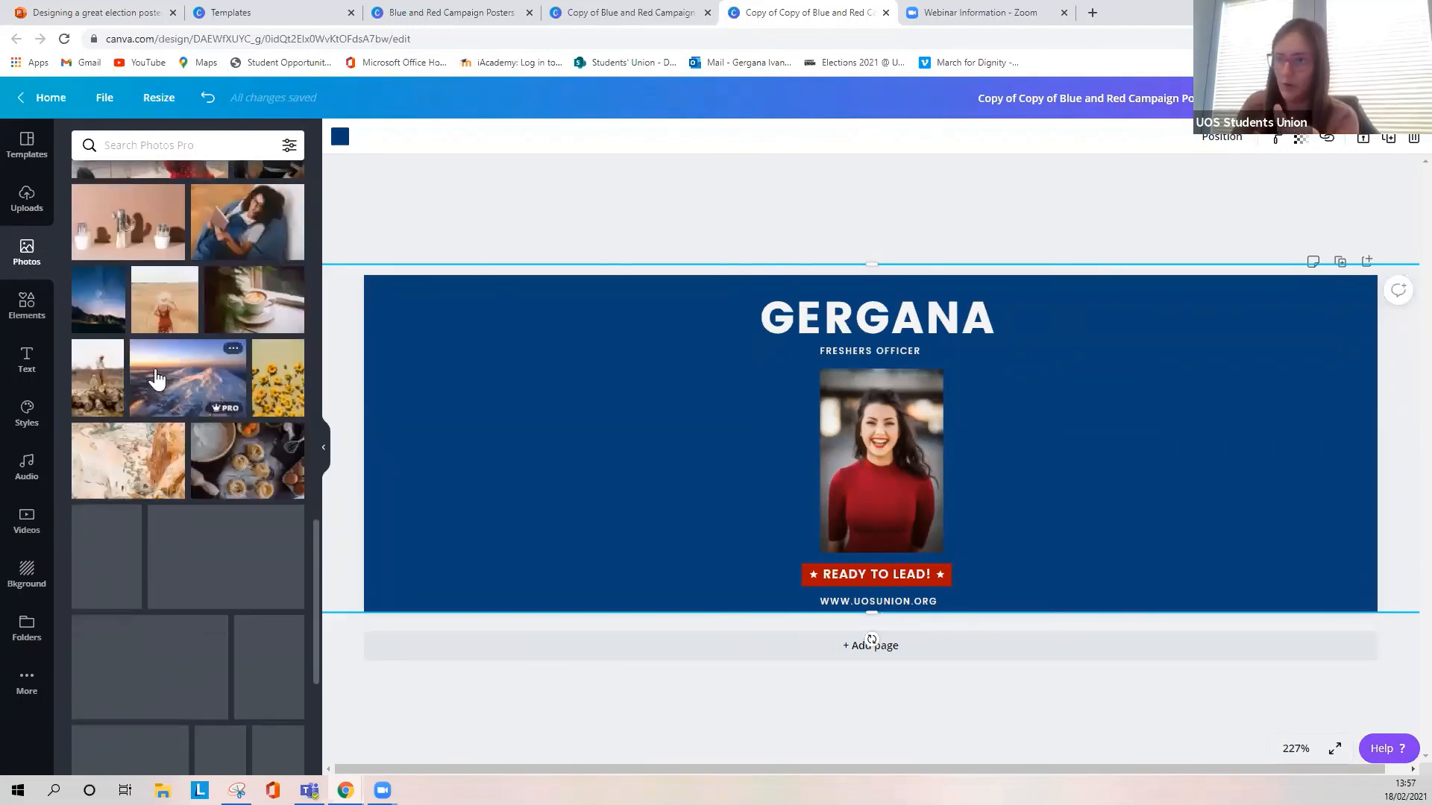
scroll(158, 395, "down", 5)
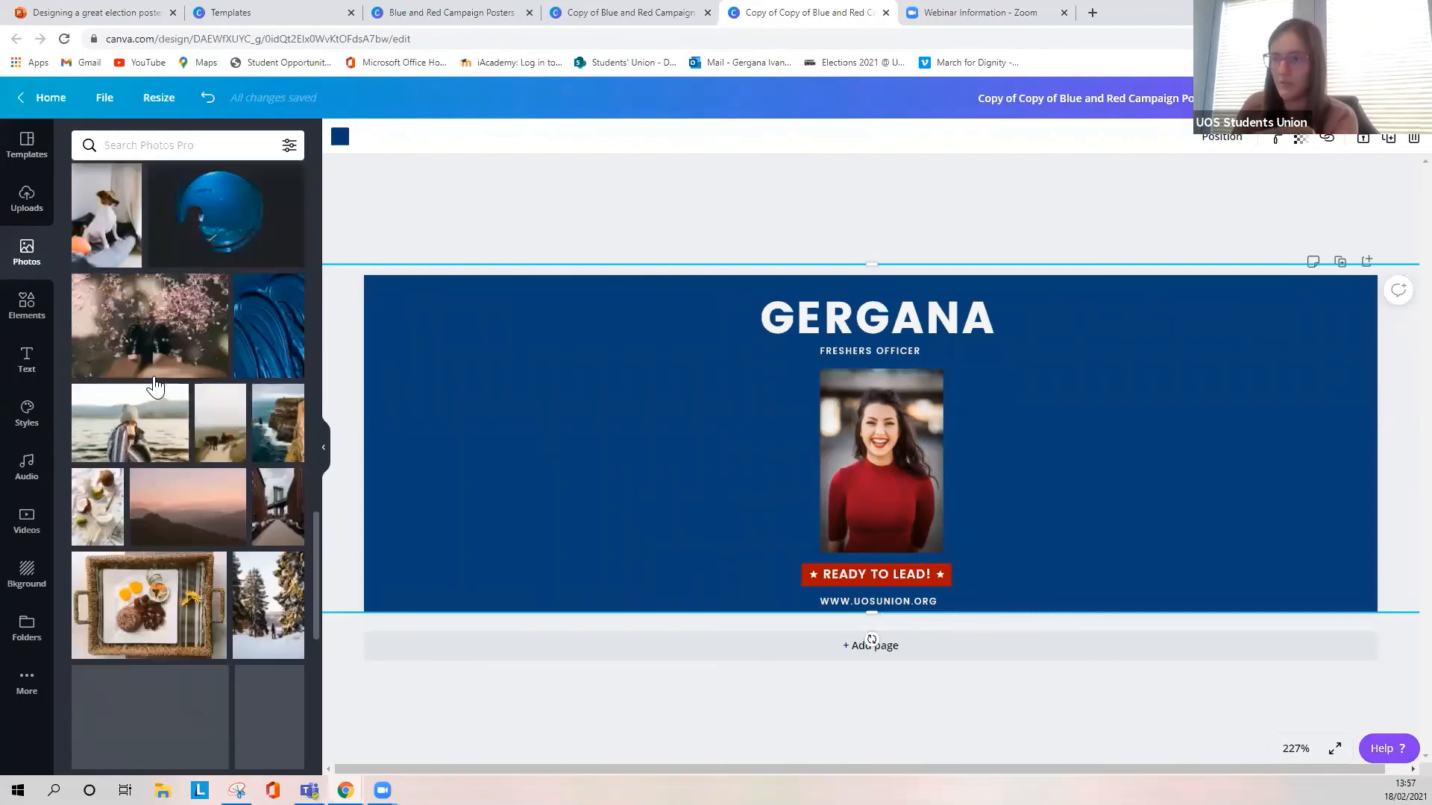
scroll(164, 433, "down", 6)
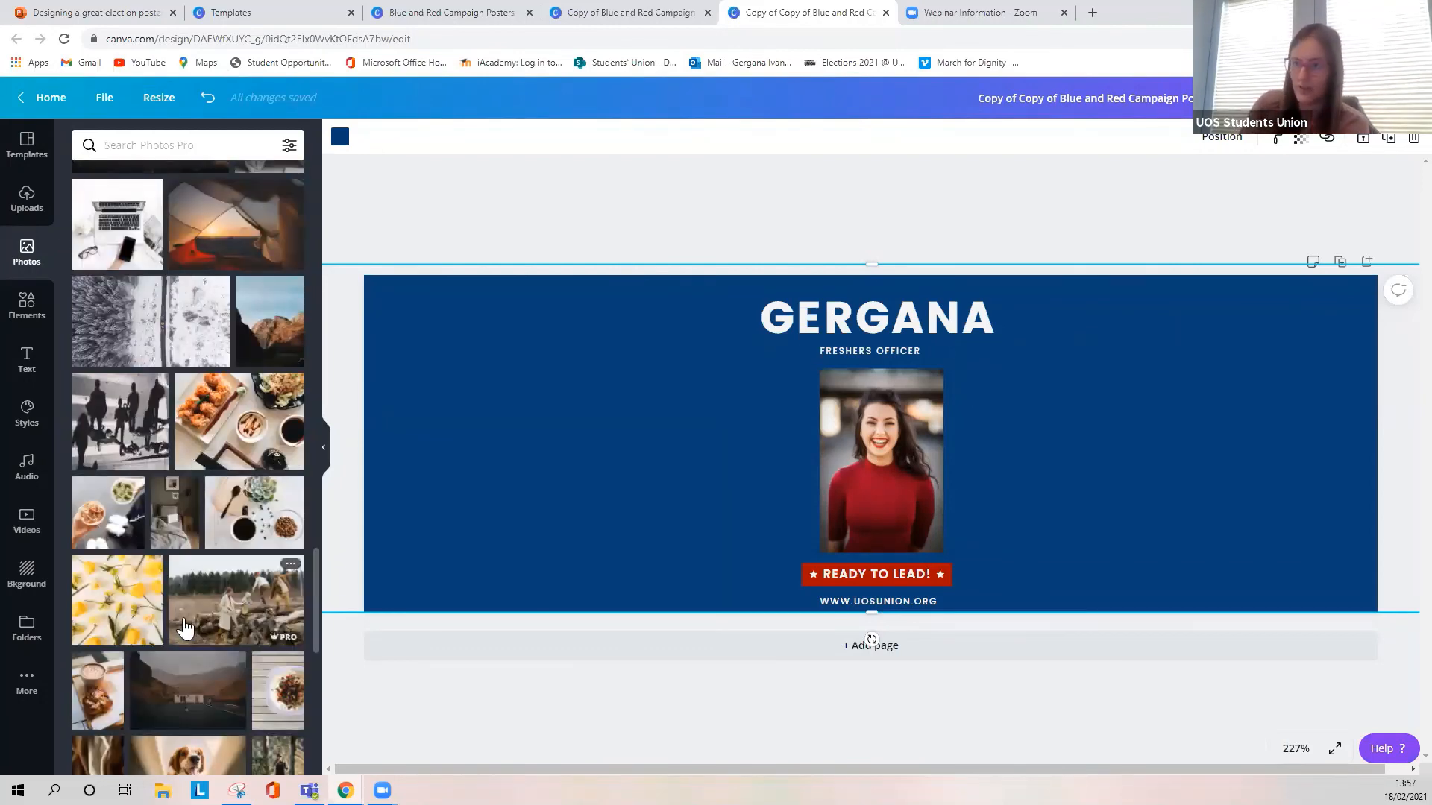
scroll(194, 630, "down", 7)
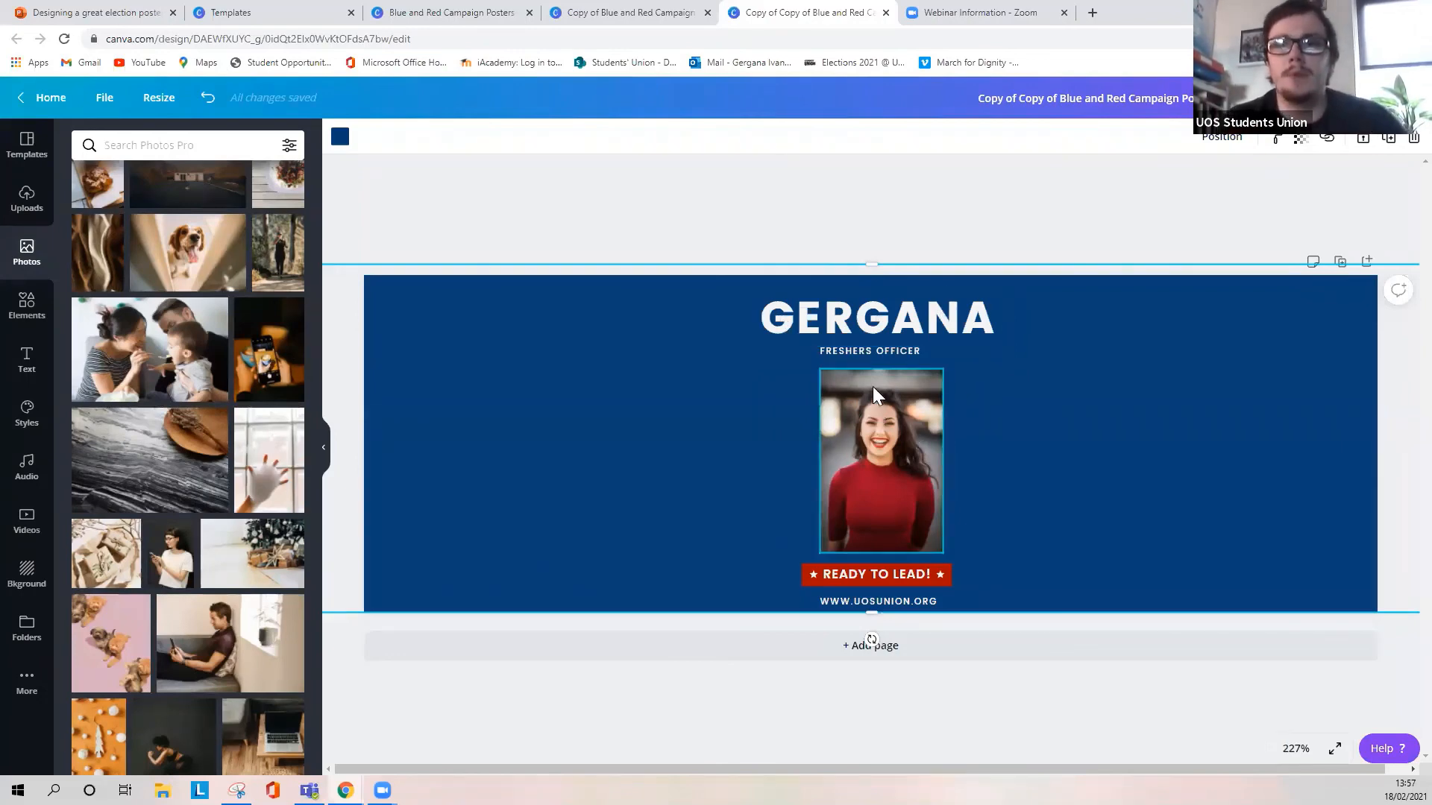
- Nudge the candidate's name headline and the "FRESHERS OFFICER" line slightly to the right above the portrait
left_click_drag(878, 352, 896, 323)
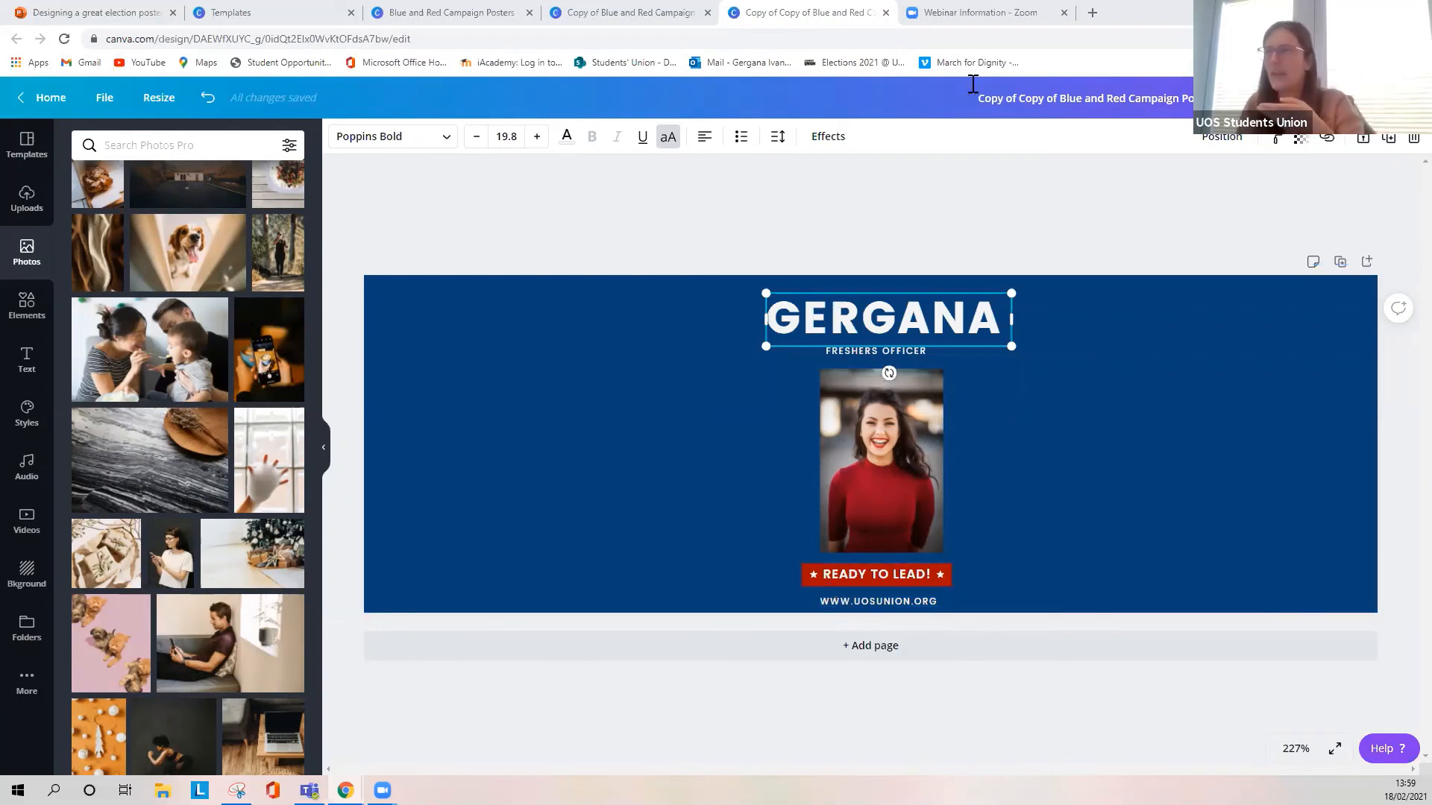
- View the students' union homepage at uosunion.org in the browser, close it and return to the email header design
left_click(1093, 14)
type("u")
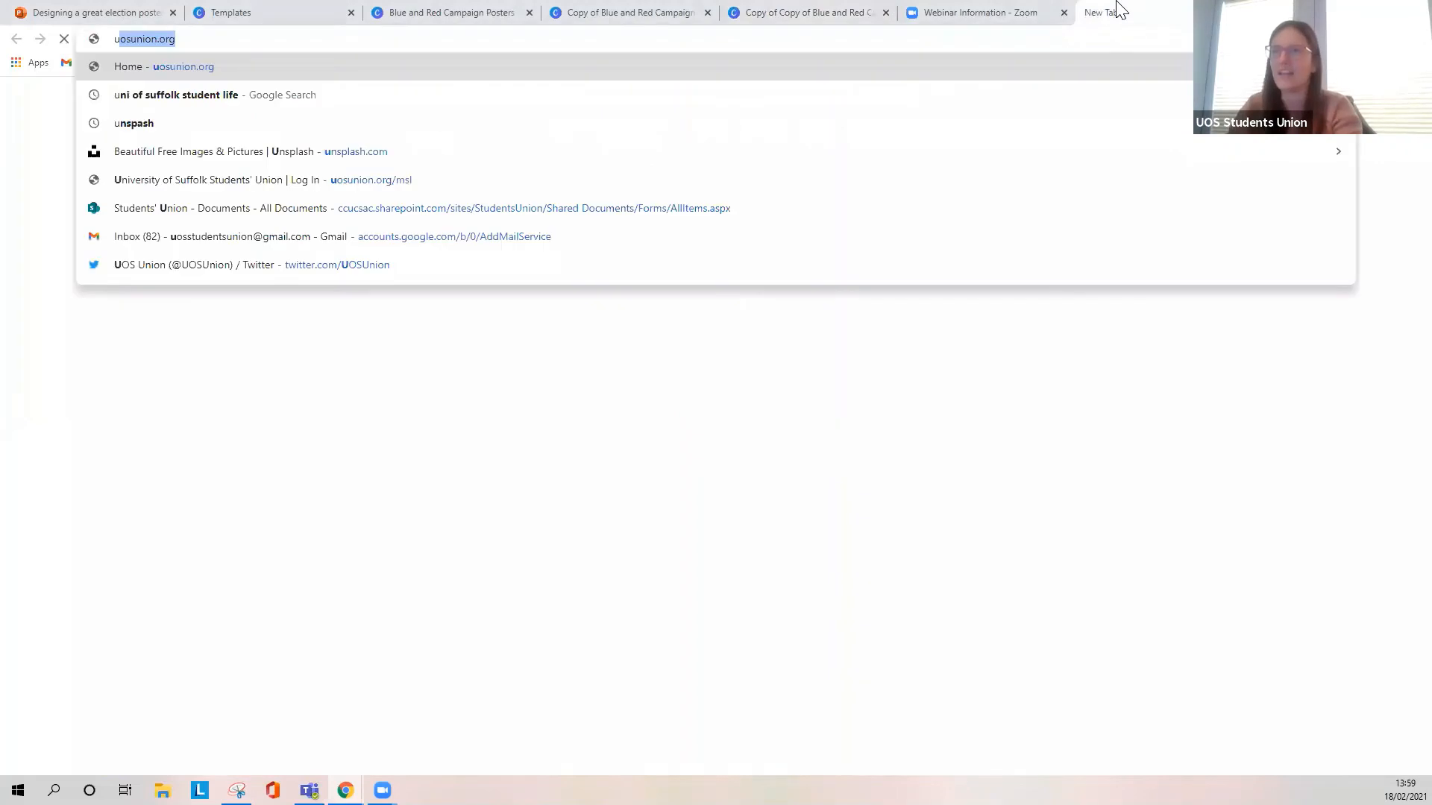
key("Return")
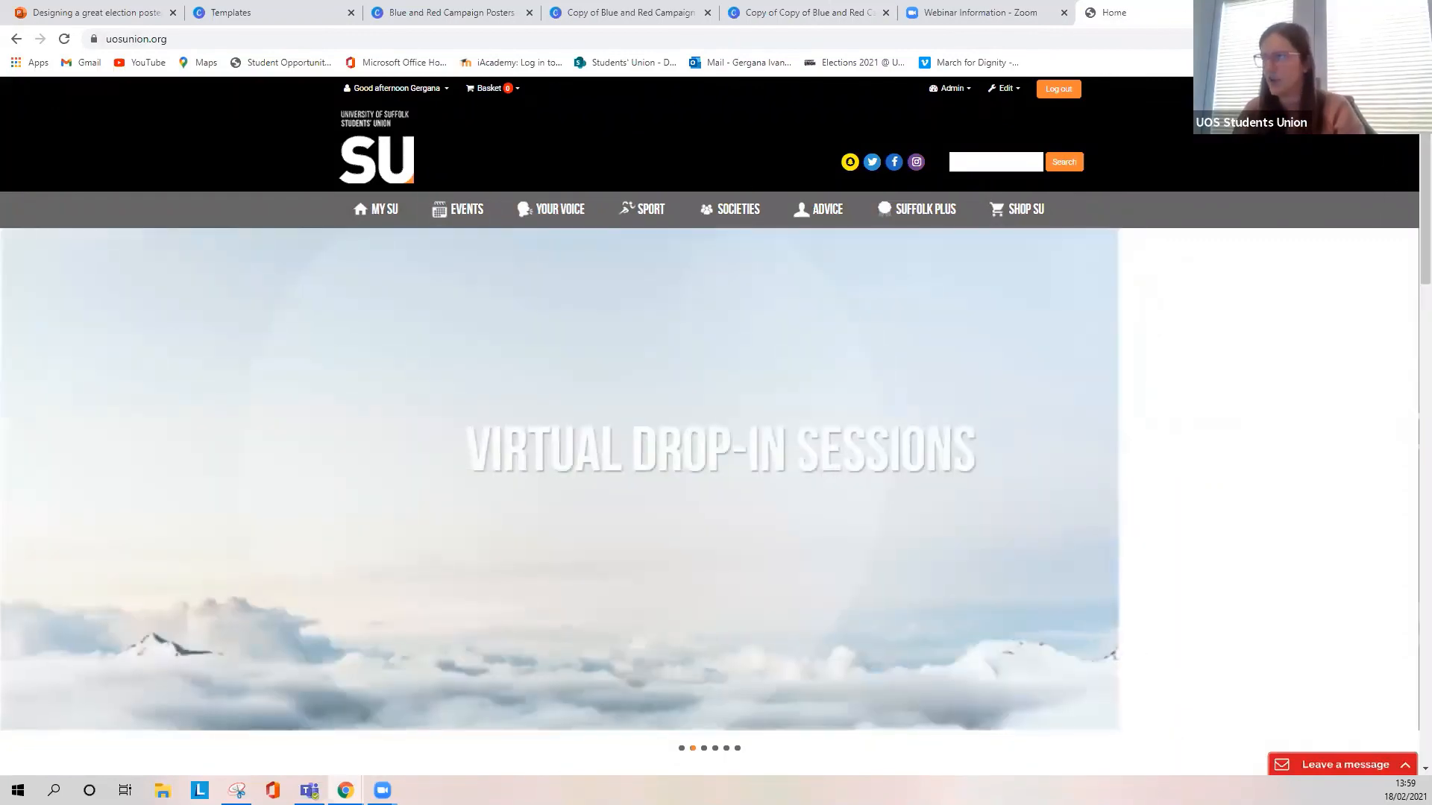
left_click(1242, 12)
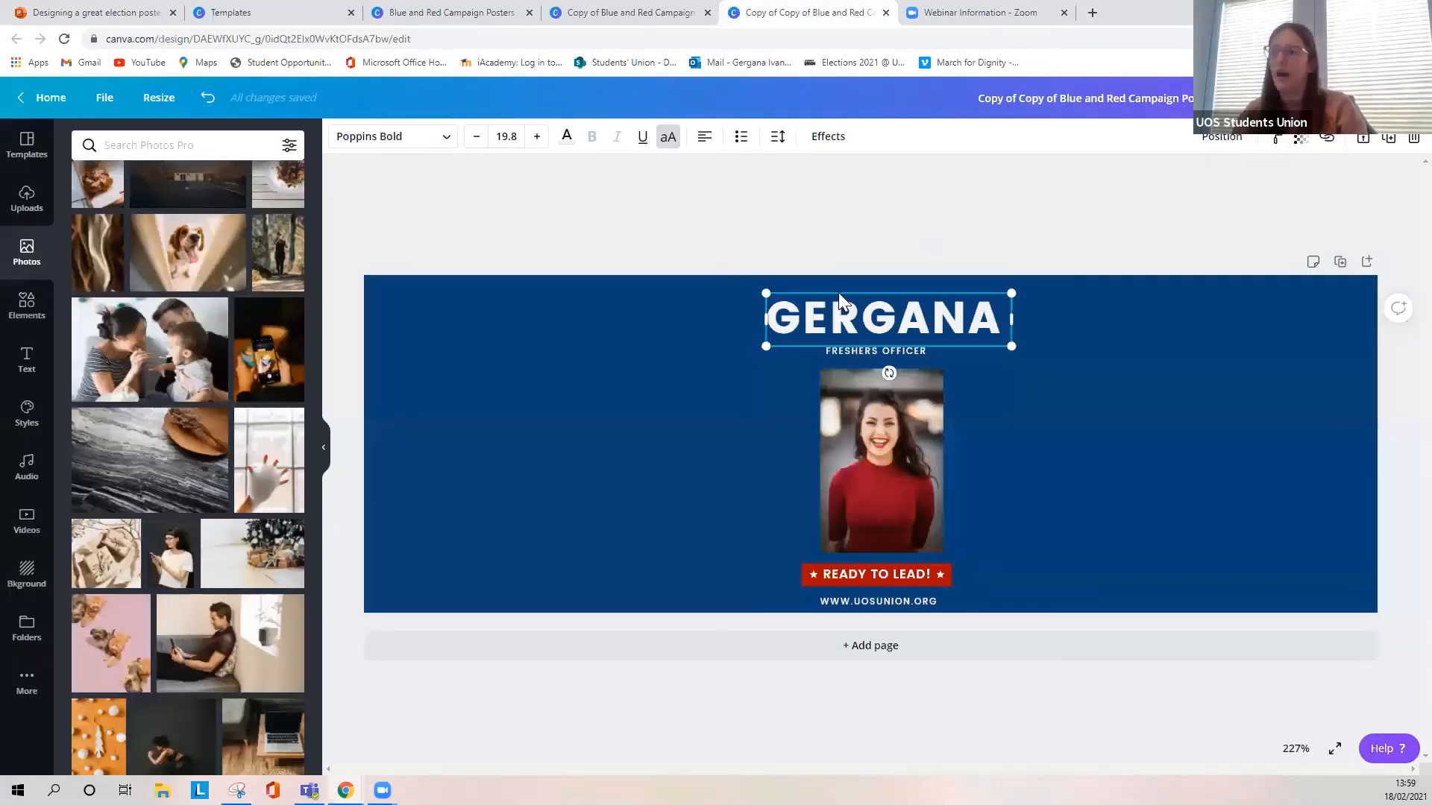
- Move the website address beside the portrait on its left side and enlarge it to size 11.8
left_click_drag(888, 606, 820, 649)
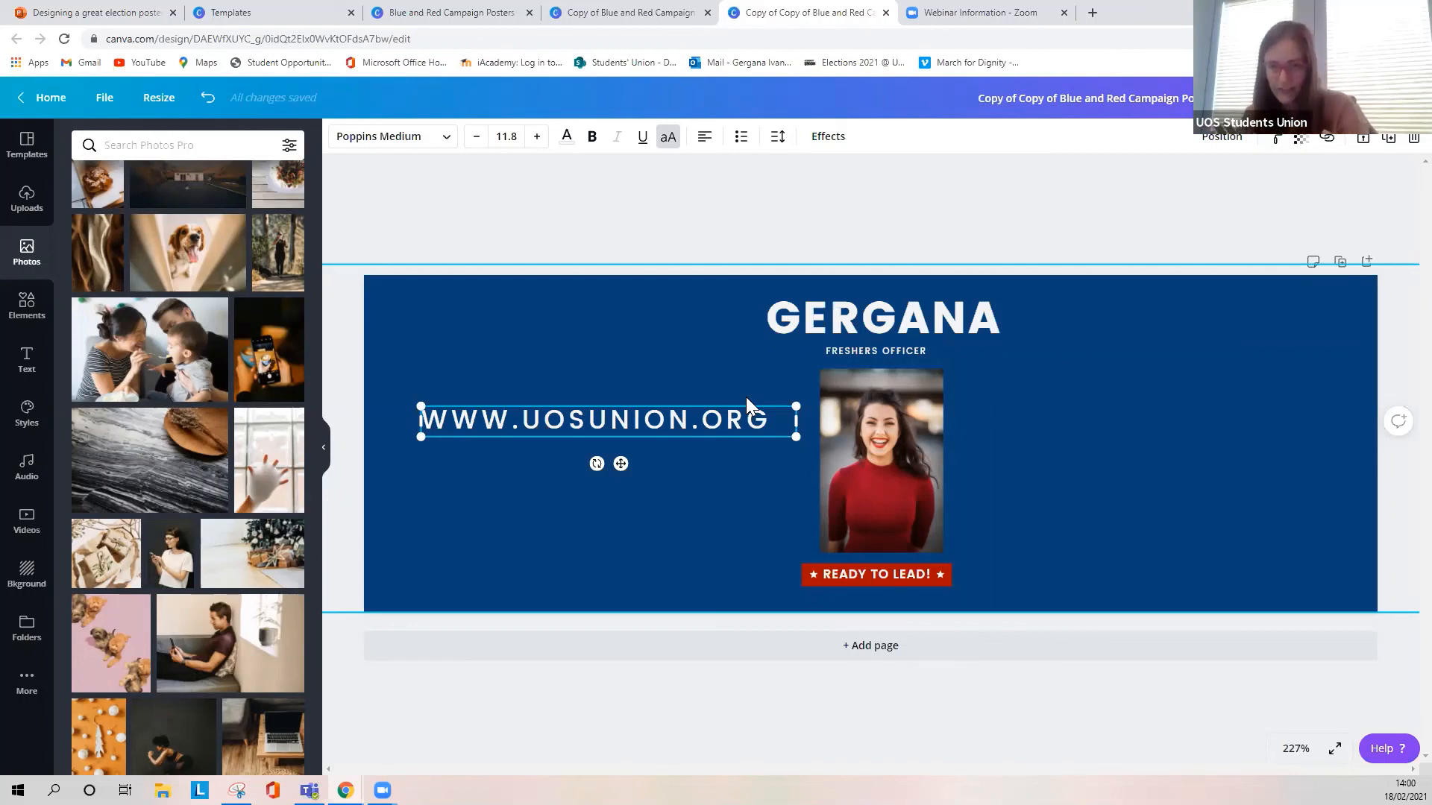
- Open the Linktree admin page at linktr.ee/admin in the browser, and return to the email header design
left_click(1092, 13)
type("link")
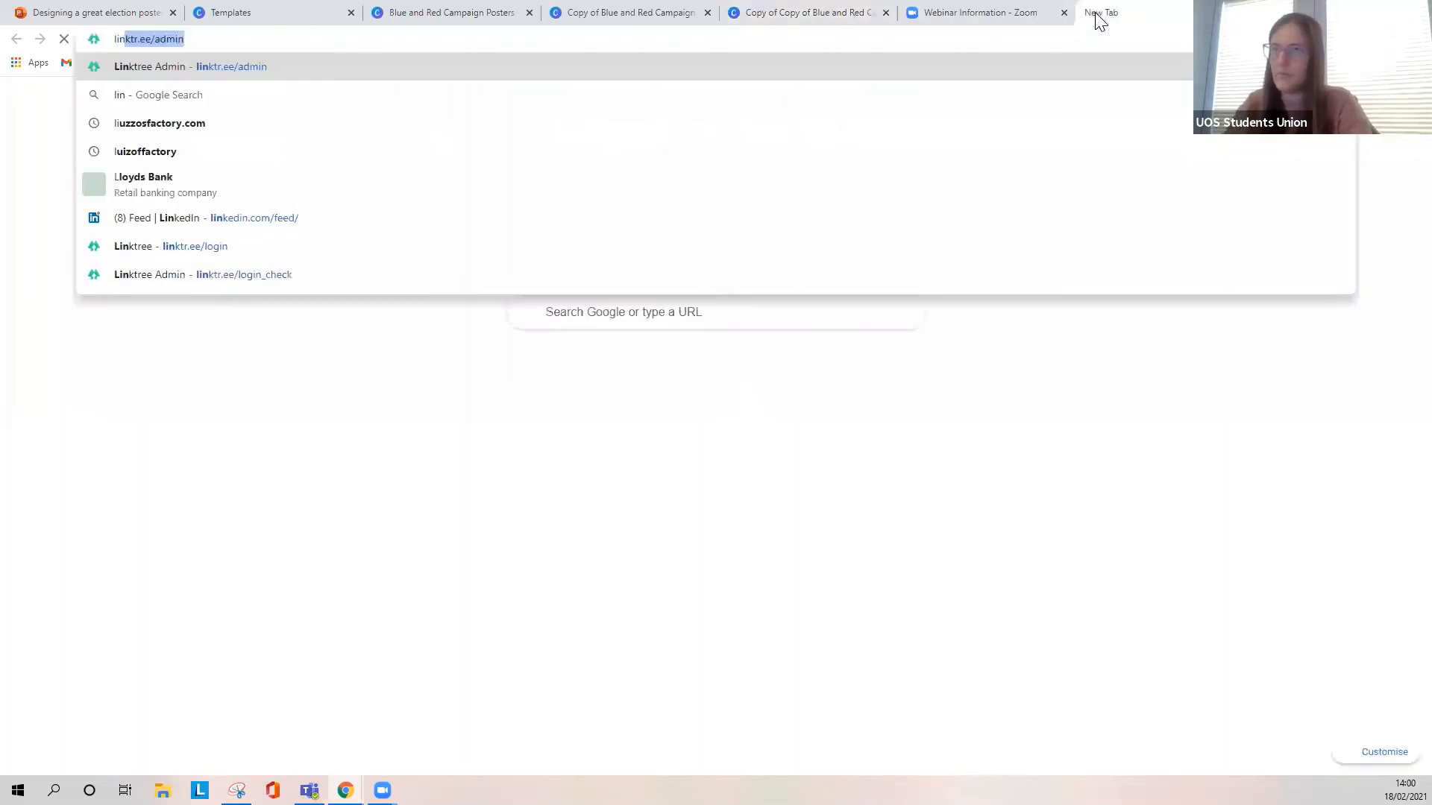
key("Return")
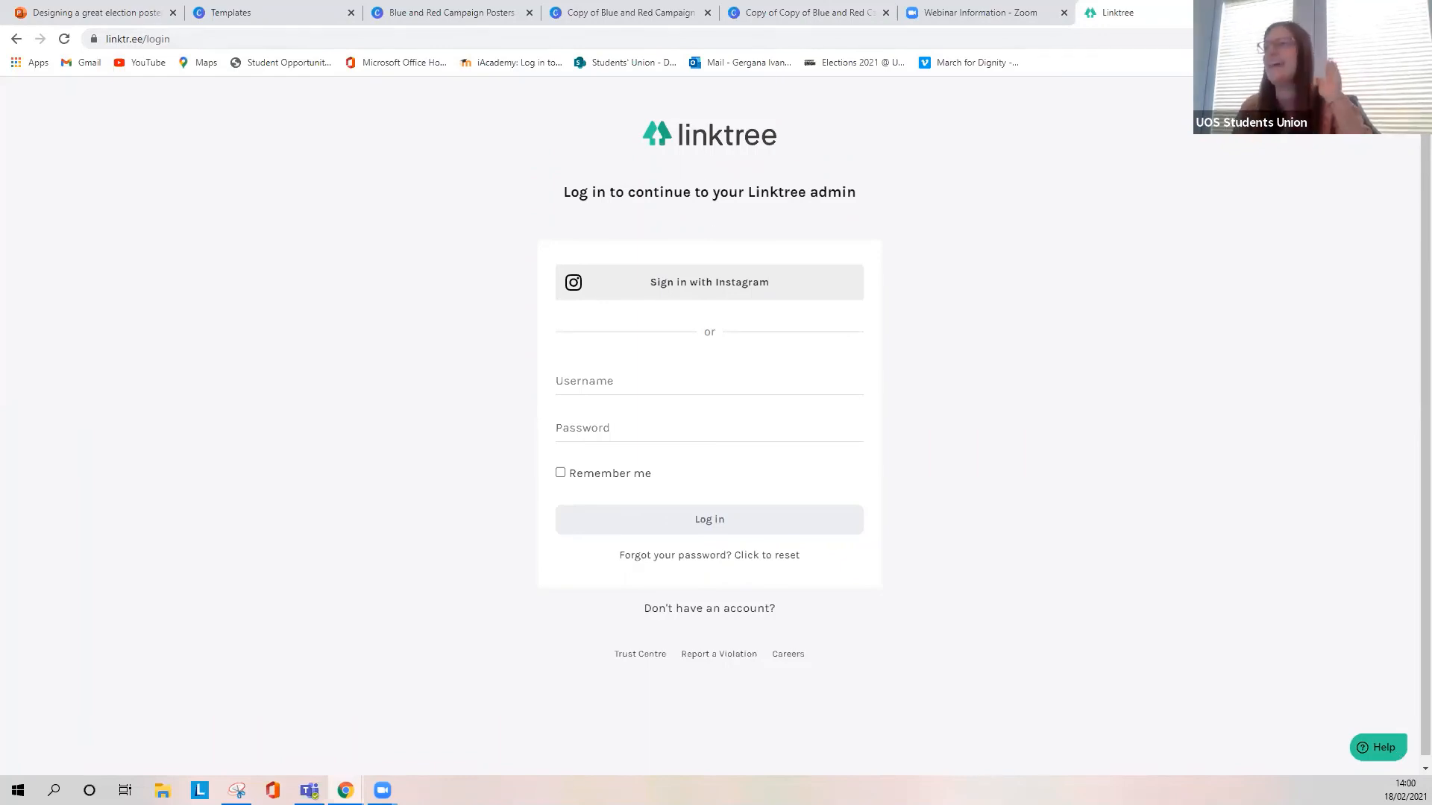
left_click(803, 14)
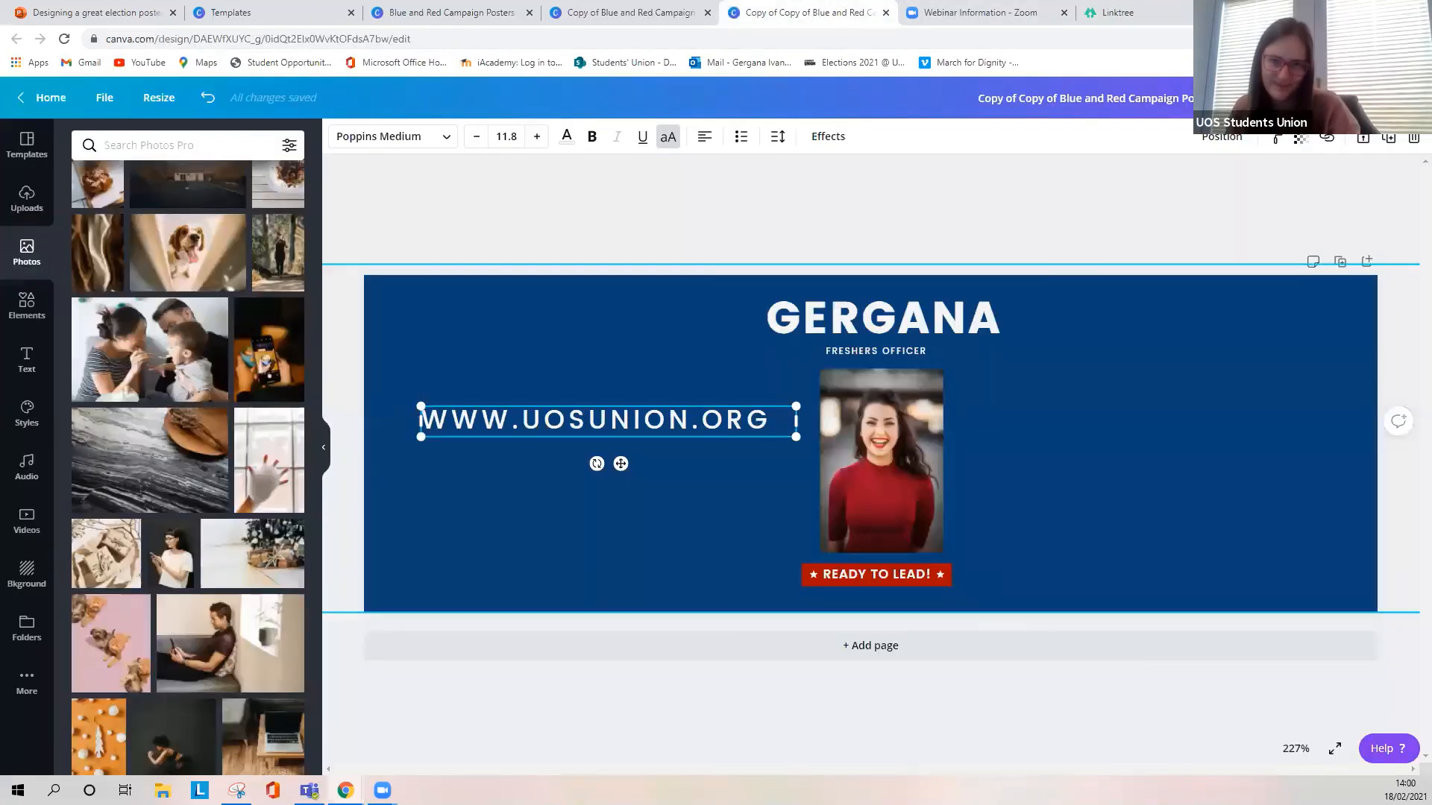